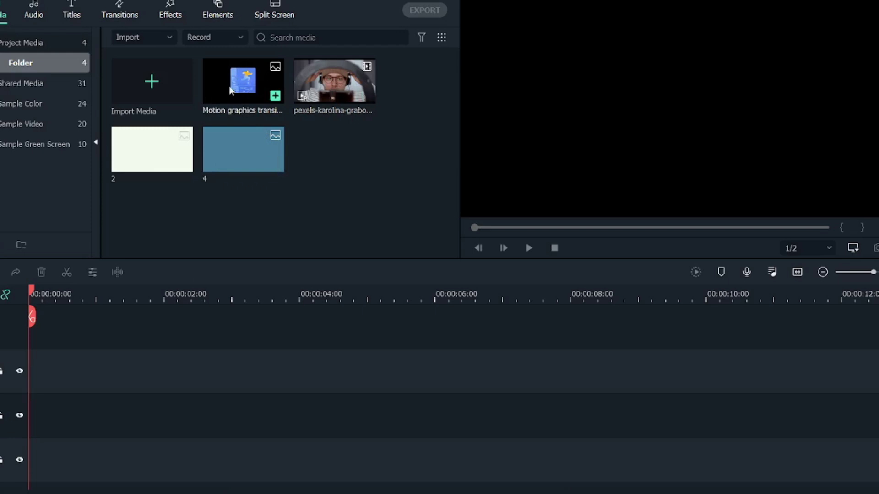
# - Place the Pexels video clip at the start of the timeline, keeping the project settings at 1920 x 1080 25fps
pyautogui.moveTo(324, 95); pyautogui.dragTo(19, 425)
pyautogui.moveTo(329, 160); pyautogui.dragTo(327, 312)
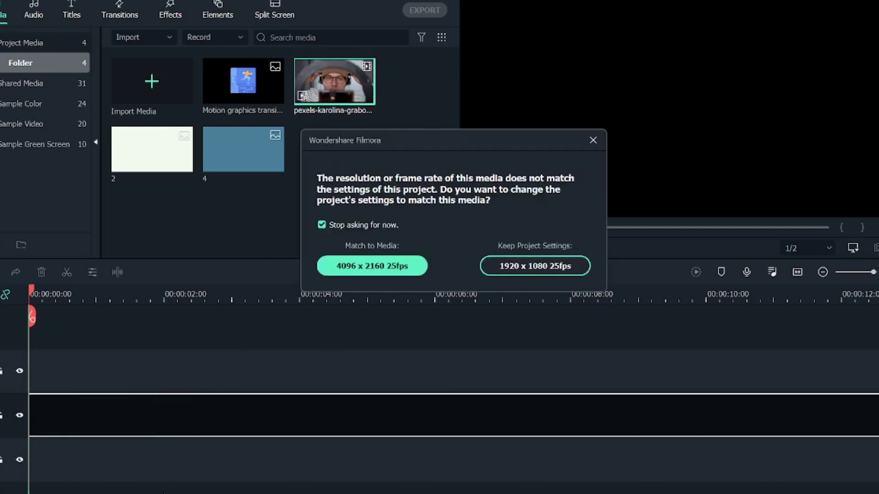
pyautogui.click(537, 269)
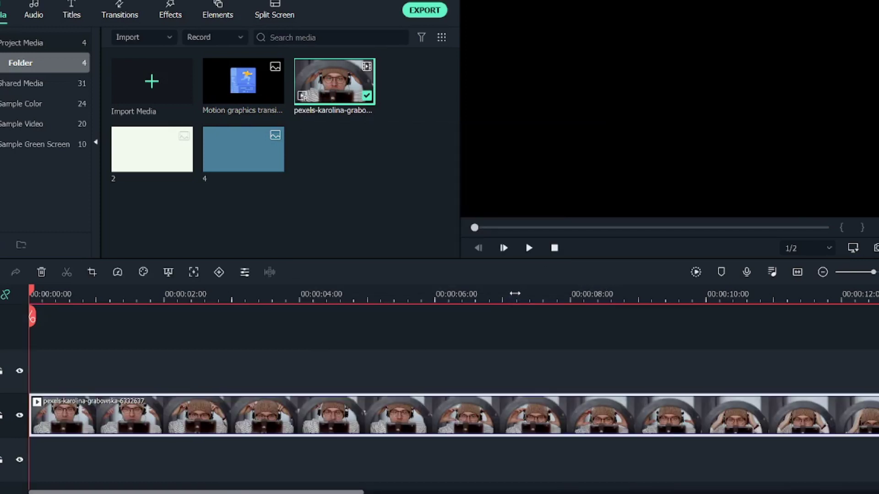
# - Apply Crop to Fit to the video clip on the timeline so it fills the frame
pyautogui.scroll(-5, 526, 297)
pyautogui.scroll(-2, 196, 333)
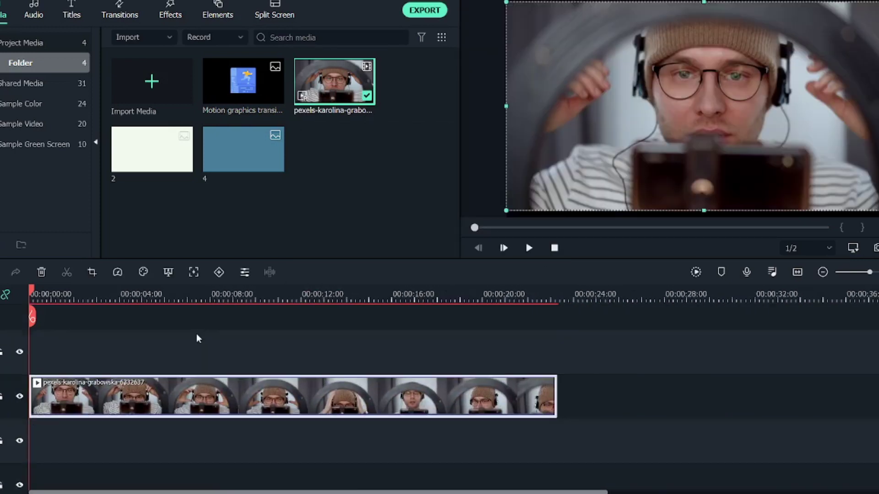
pyautogui.moveTo(204, 348); pyautogui.dragTo(202, 415)
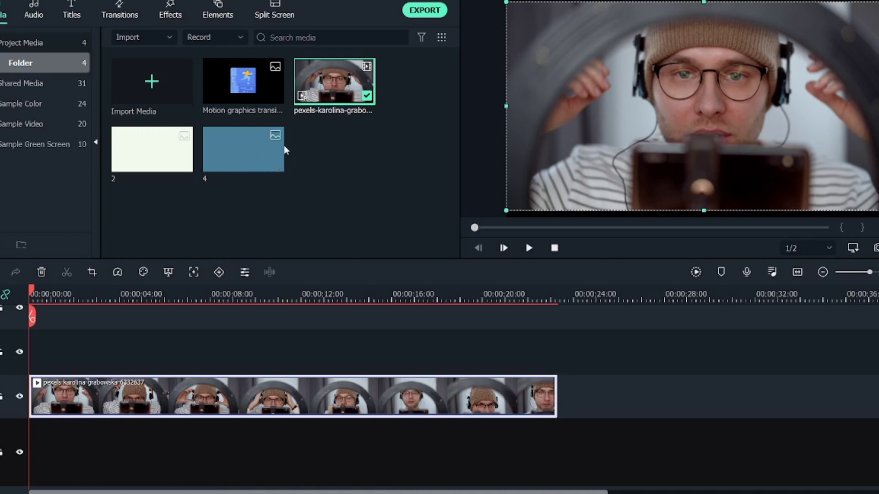
pyautogui.scroll(2, 219, 378)
pyautogui.scroll(-3, 295, 286)
pyautogui.scroll(2, 324, 363)
pyautogui.scroll(-2, 324, 364)
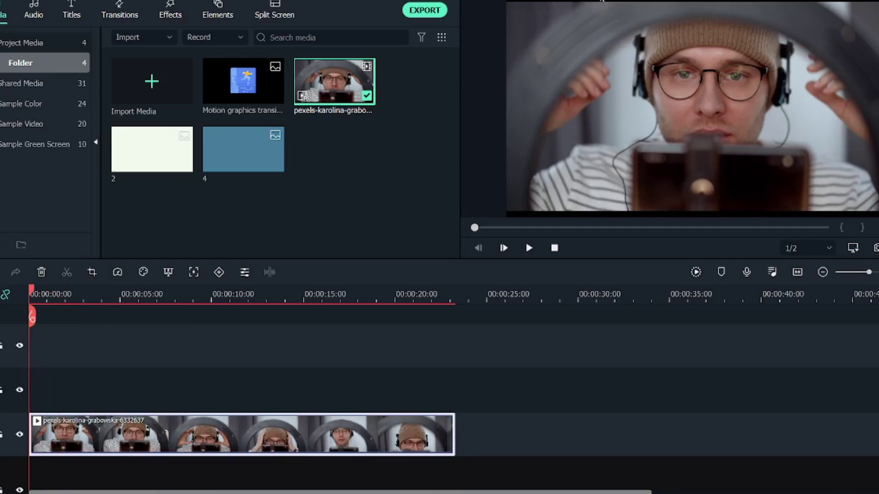
pyautogui.scroll(-1, 482, 295)
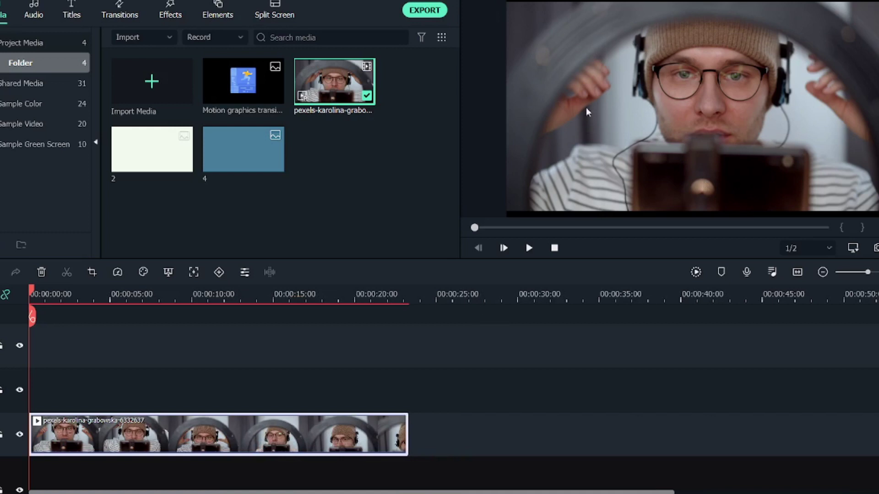
pyautogui.rightClick(283, 438)
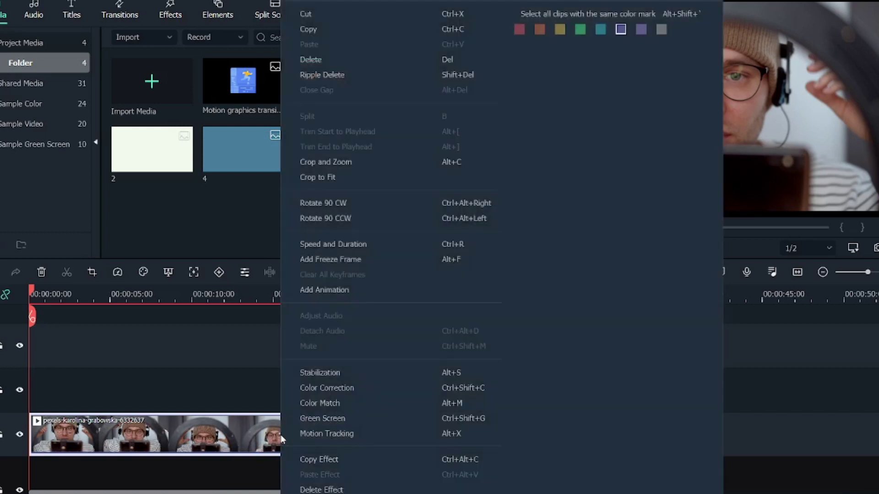
pyautogui.click(338, 178)
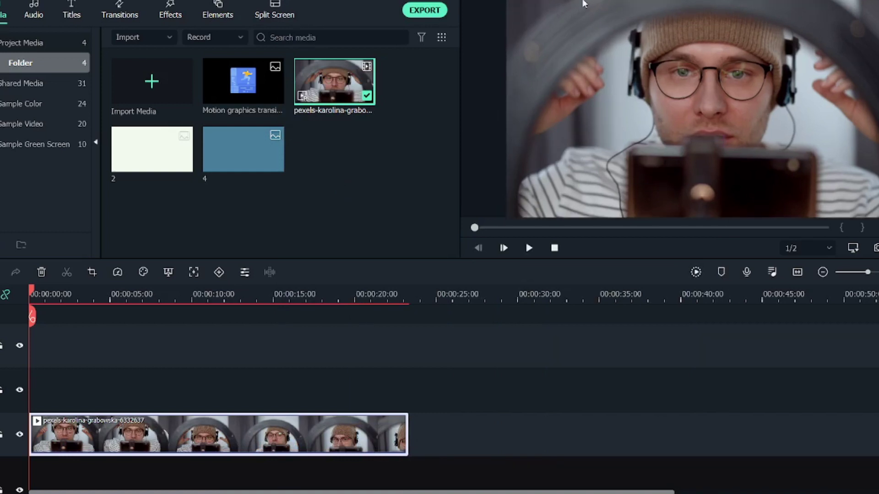
# - Add image 2 on the track above the video and trim it to run from about 4.7 to 11 seconds
pyautogui.moveTo(123, 178)
pyautogui.moveTo(150, 168); pyautogui.dragTo(88, 403)
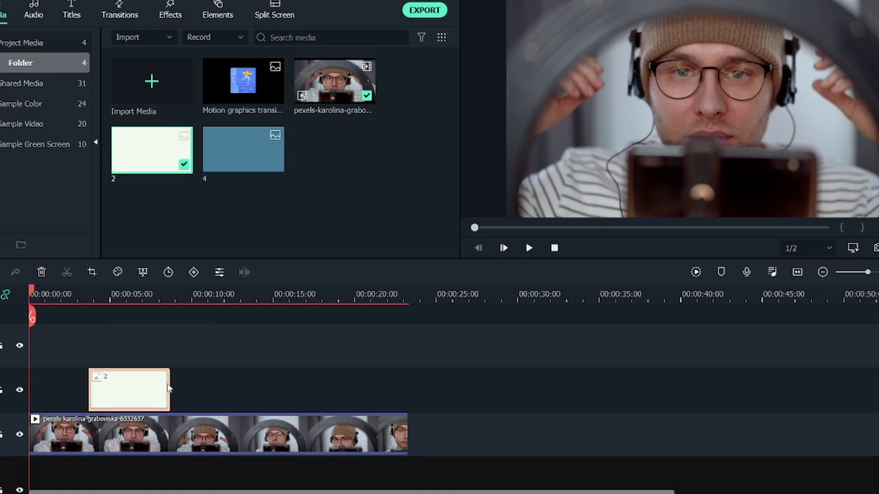
pyautogui.moveTo(169, 389); pyautogui.dragTo(216, 383)
pyautogui.moveTo(83, 295); pyautogui.dragTo(107, 313)
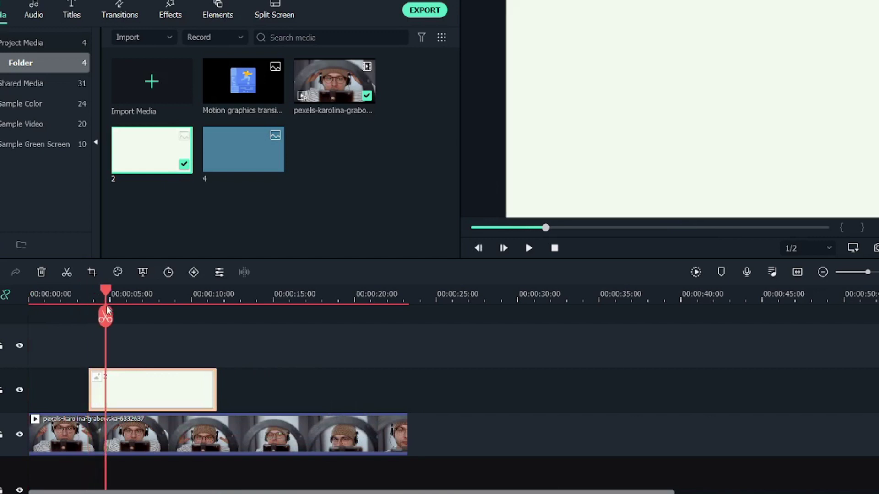
pyautogui.moveTo(90, 391); pyautogui.dragTo(106, 394)
pyautogui.moveTo(217, 389); pyautogui.dragTo(208, 389)
# - Add the Motion graphics image on the track above image 2 and extend it to the same end point
pyautogui.scroll(2, 154, 340)
pyautogui.scroll(-1, 154, 339)
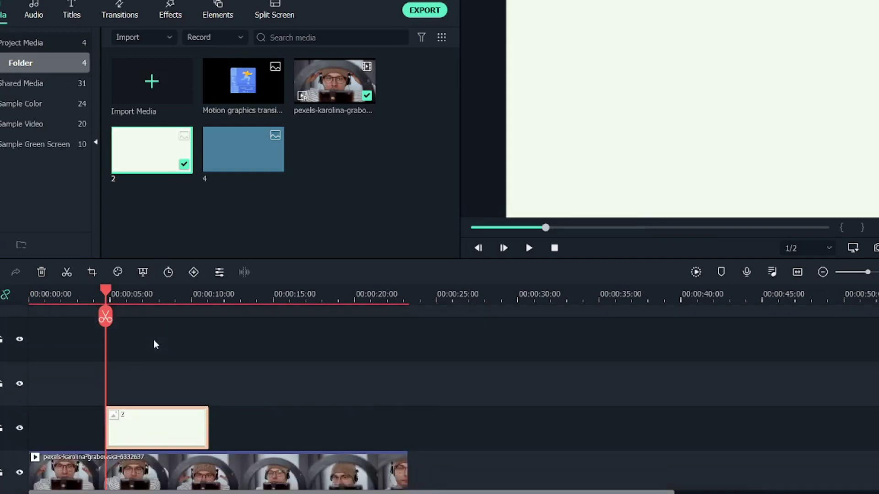
pyautogui.scroll(-1, 212, 293)
pyautogui.moveTo(211, 292); pyautogui.dragTo(179, 289)
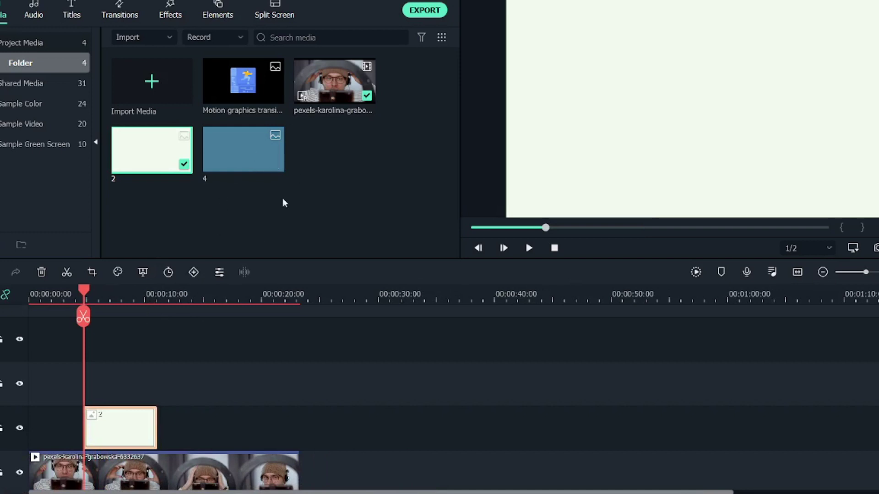
pyautogui.moveTo(262, 89)
pyautogui.moveTo(252, 95); pyautogui.dragTo(91, 386)
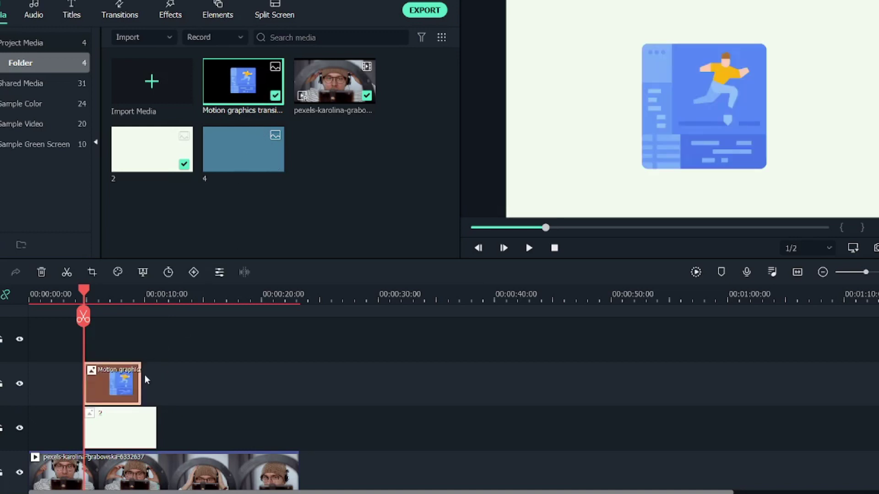
pyautogui.moveTo(143, 378); pyautogui.dragTo(156, 374)
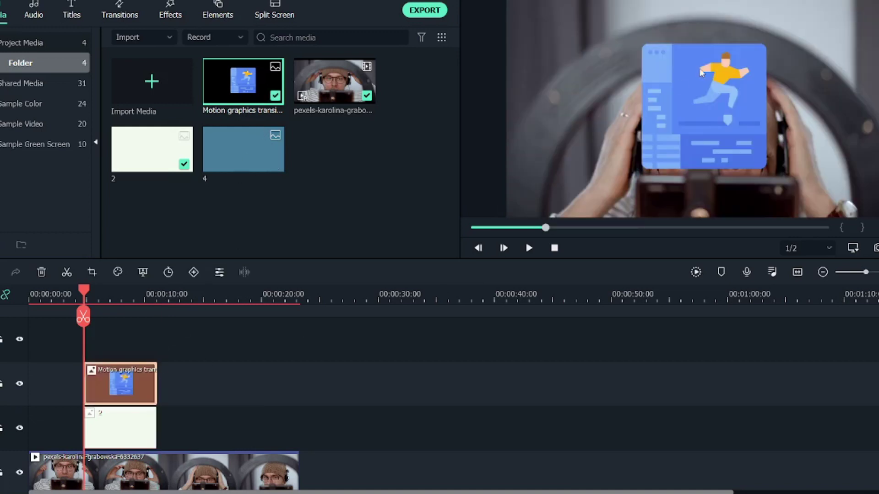
# - Scale the Motion graphics image down to about two thirds and move it to the right half of the frame
pyautogui.moveTo(507, 2); pyautogui.dragTo(645, 74)
pyautogui.moveTo(756, 158); pyautogui.dragTo(784, 119)
pyautogui.scroll(-1, 135, 344)
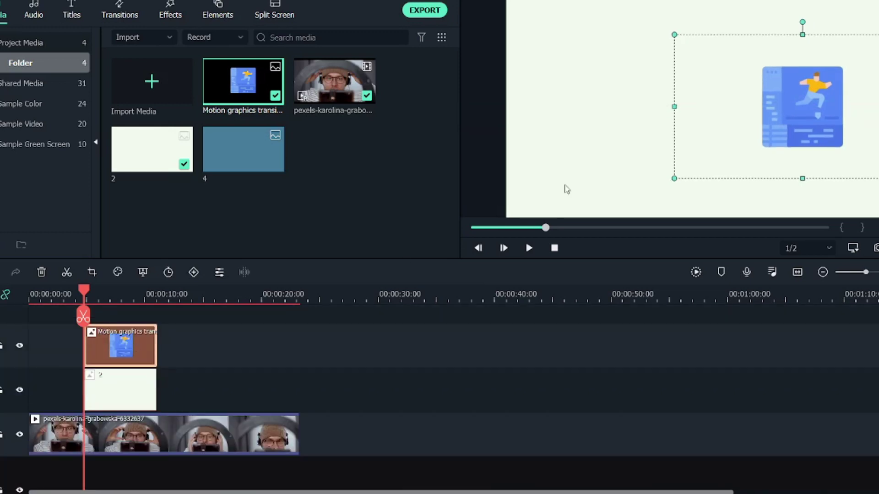
# - Apply the Zoom In animation preset to the Motion graphics image and preview it near 10 seconds
pyautogui.doubleClick(109, 345)
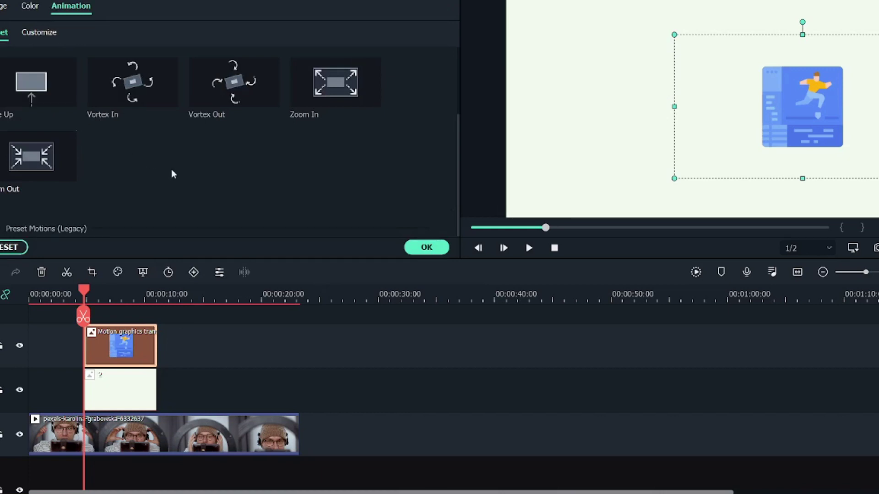
pyautogui.moveTo(322, 98)
pyautogui.mouseDown()
pyautogui.moveTo(155, 399)
pyautogui.moveTo(86, 344)
pyautogui.moveTo(146, 346)
pyautogui.mouseUp()
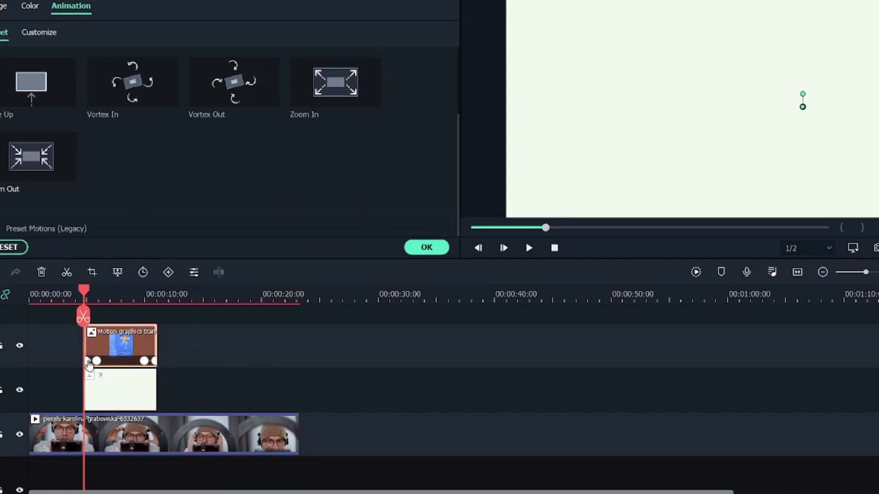
pyautogui.moveTo(85, 296); pyautogui.dragTo(143, 299)
pyautogui.click(440, 250)
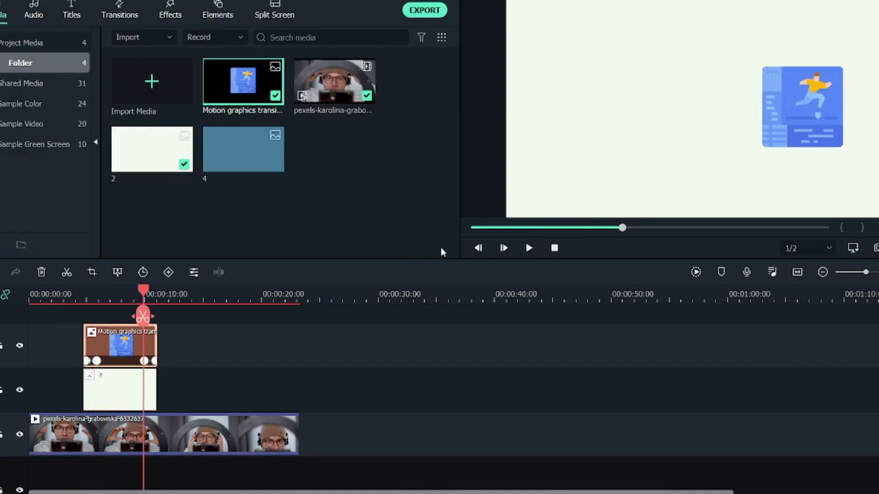
# - Add a Default Title on the track above the Motion graphics image, spanning the same time range
pyautogui.scroll(2, 208, 342)
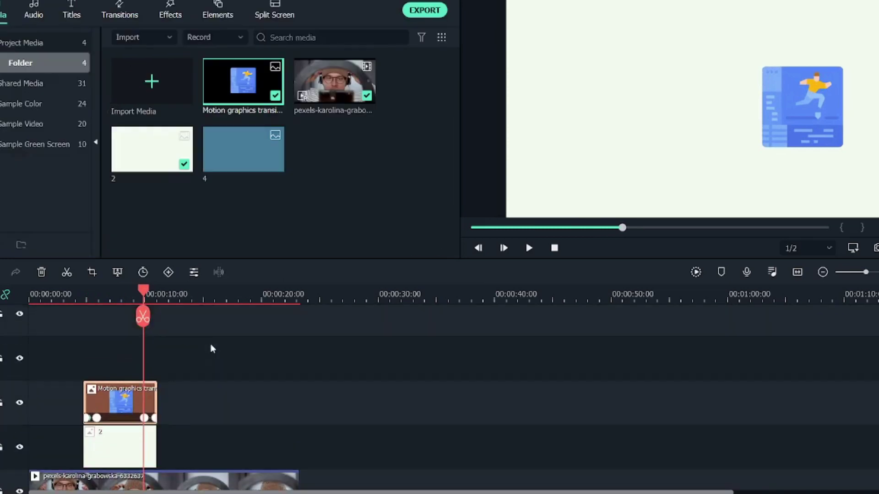
pyautogui.click(72, 14)
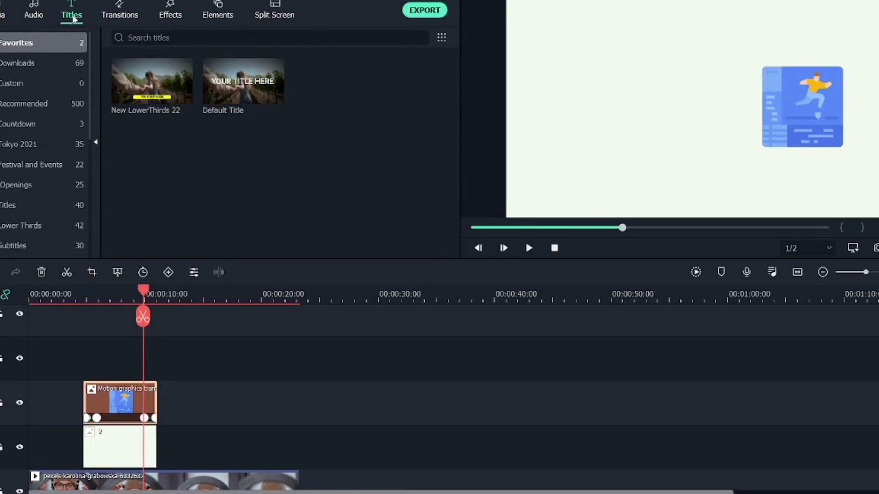
pyautogui.moveTo(242, 86); pyautogui.dragTo(156, 362)
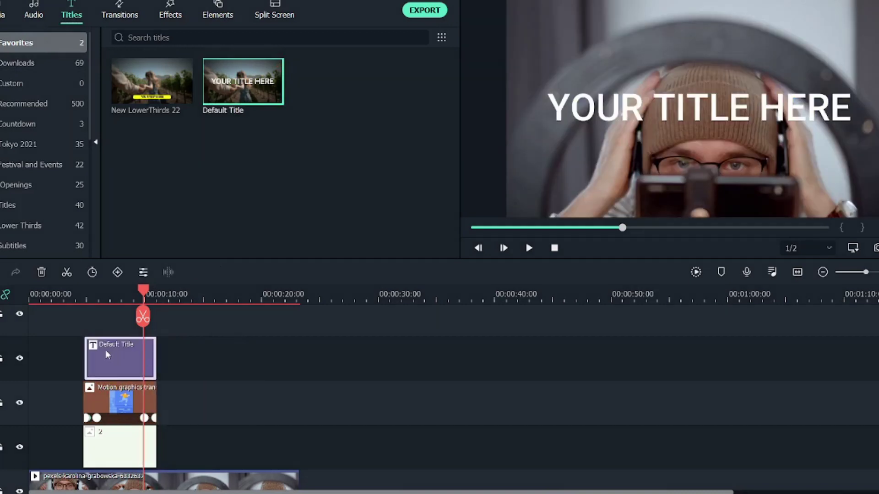
# - Replace the default title's text with "Motion Graphics"
pyautogui.doubleClick(101, 350)
pyautogui.click(279, 114)
pyautogui.hotkey('ctrl', 'a')
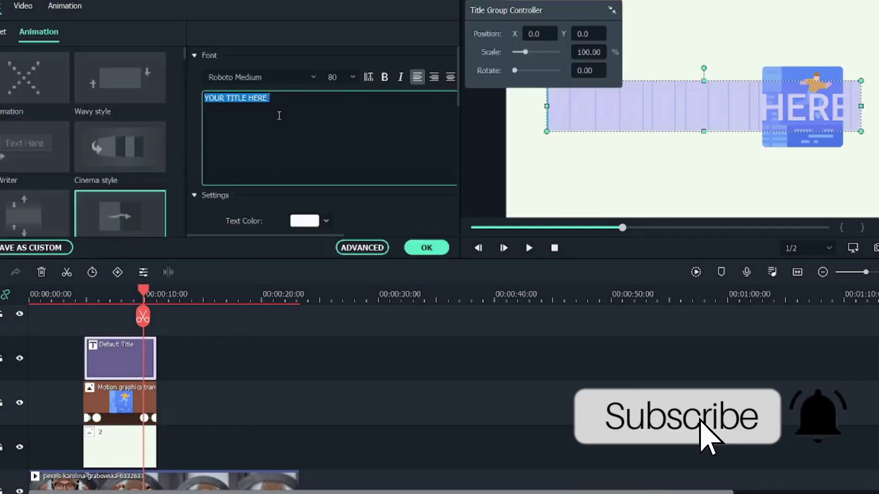
pyautogui.write('Motion')
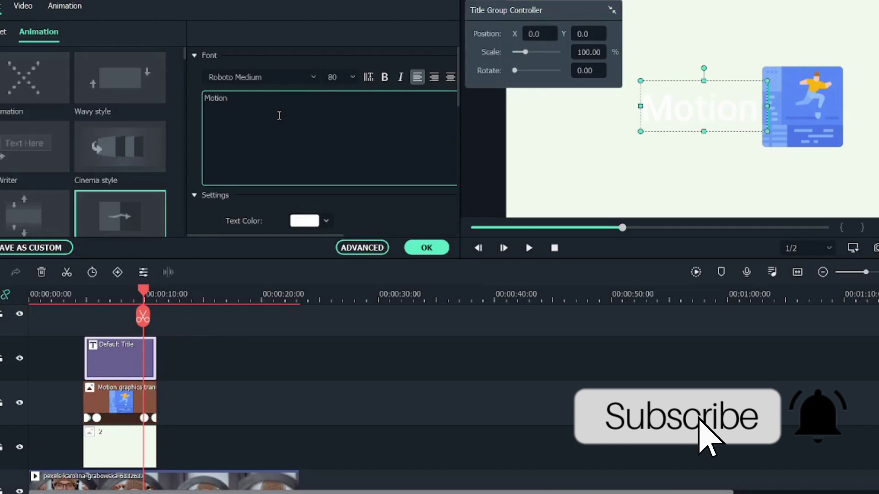
pyautogui.write(' Graphics')
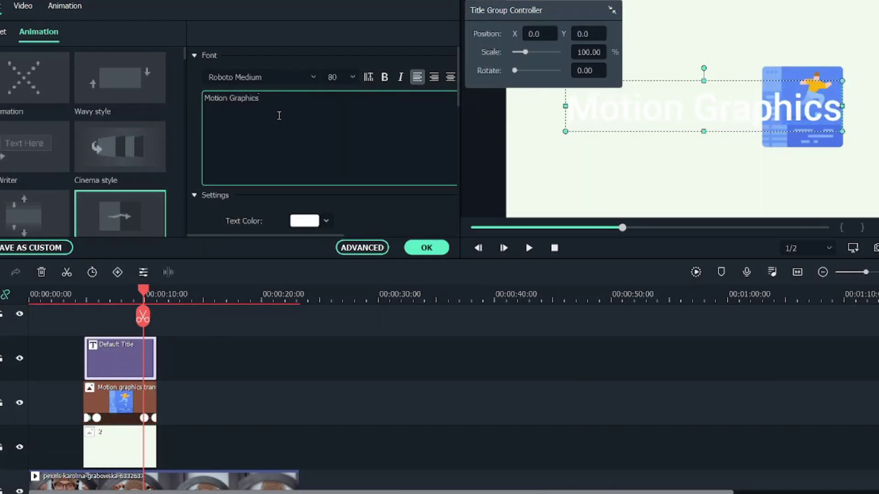
# - Set the title's font to Bebas Neue Book in bold
pyautogui.click(278, 74)
pyautogui.write('Bebas Neue')
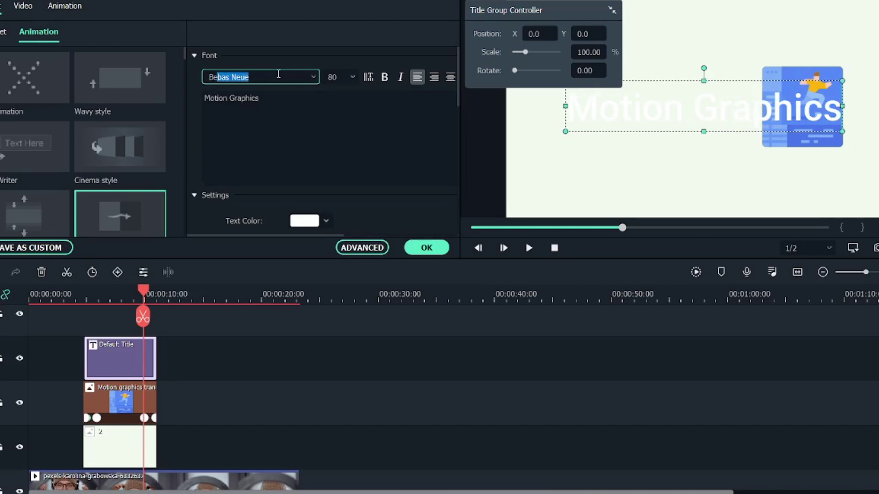
pyautogui.press('Return')
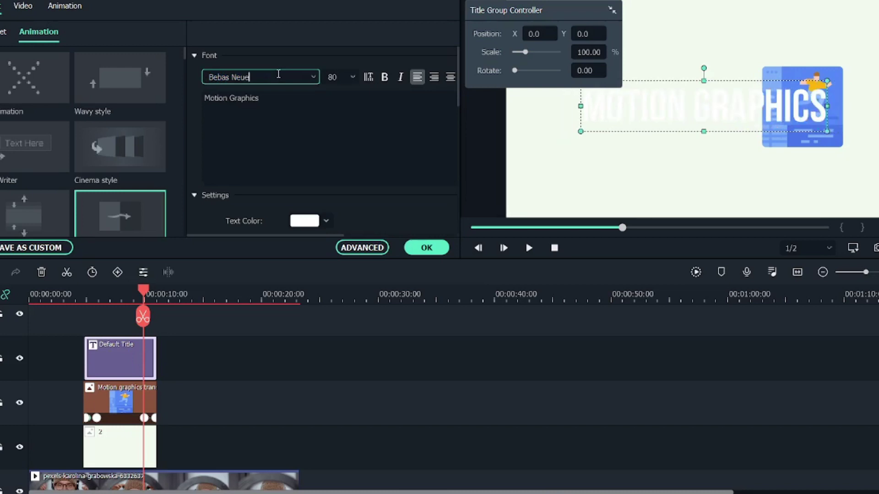
pyautogui.click(315, 79)
pyautogui.click(309, 219)
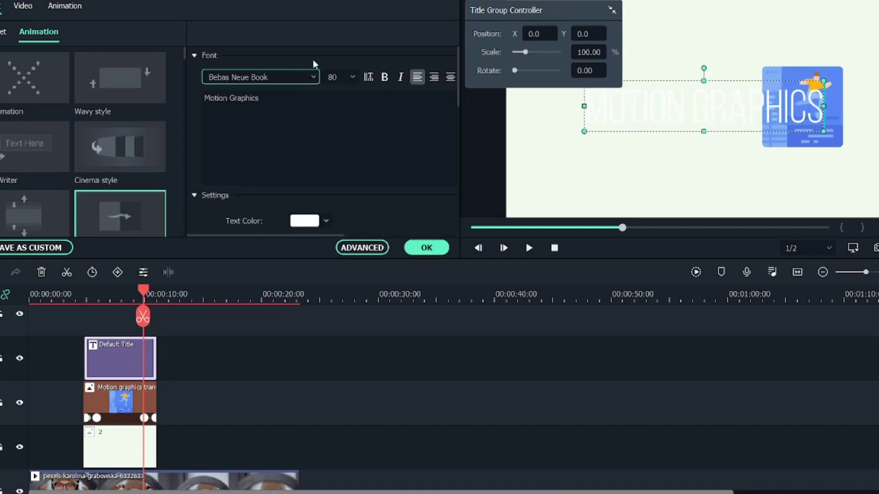
pyautogui.click(382, 78)
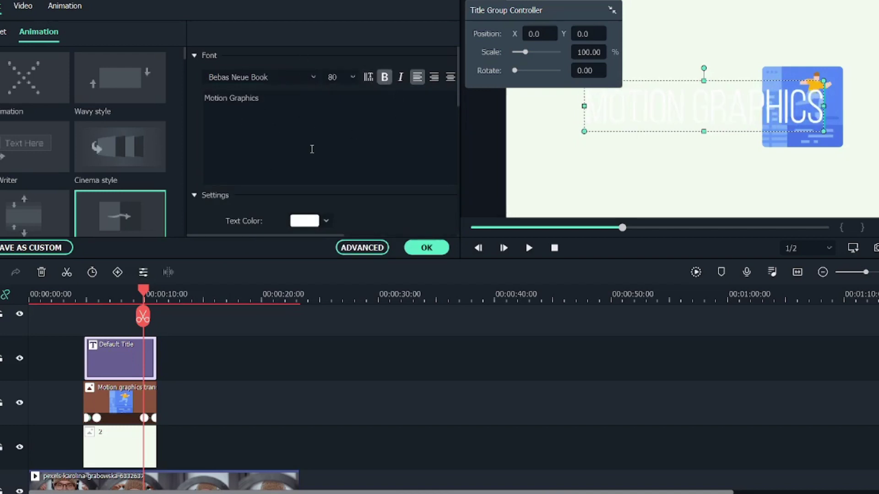
# - Set the title's text color to black and apply the title settings
pyautogui.click(326, 221)
pyautogui.click(293, 294)
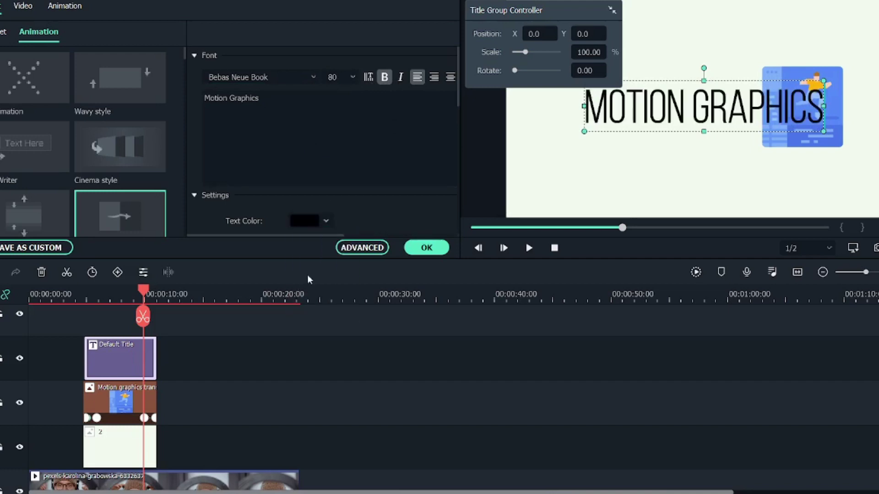
pyautogui.click(426, 248)
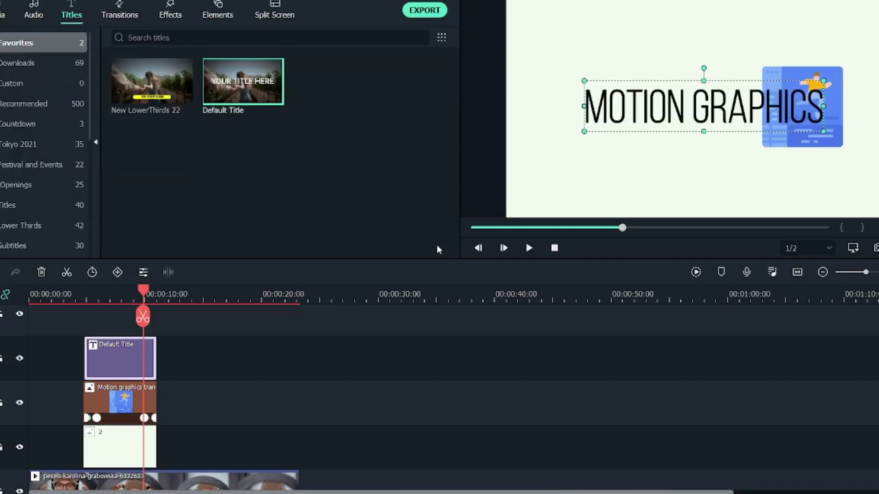
# - Browse the title animation presets and apply String Blur to the Motion Graphics title
pyautogui.doubleClick(117, 356)
pyautogui.scroll(-3, 97, 149)
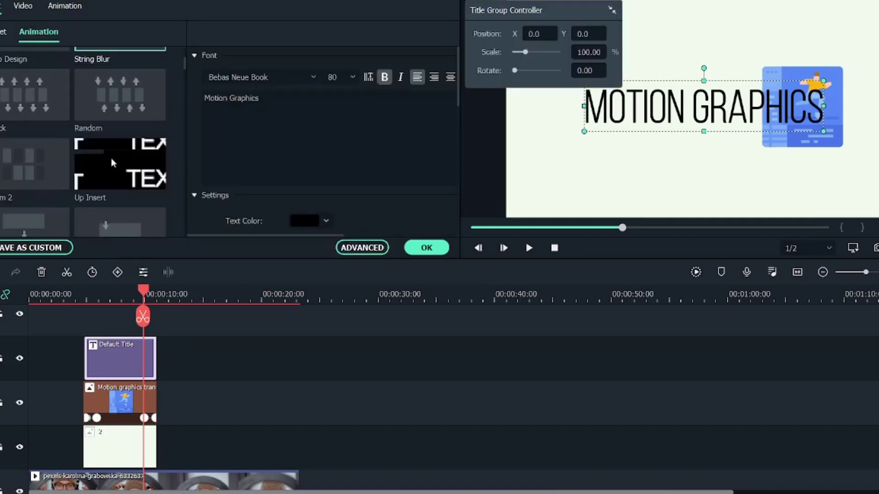
pyautogui.scroll(3, 128, 121)
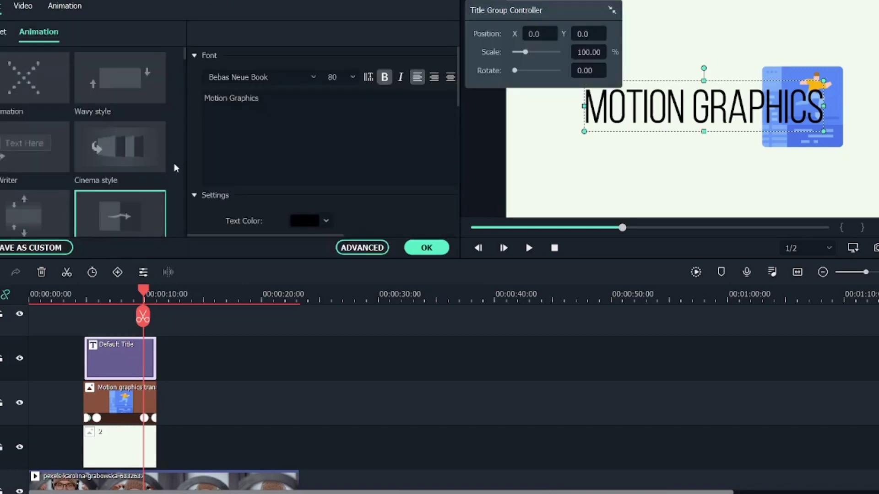
pyautogui.scroll(-2, 120, 138)
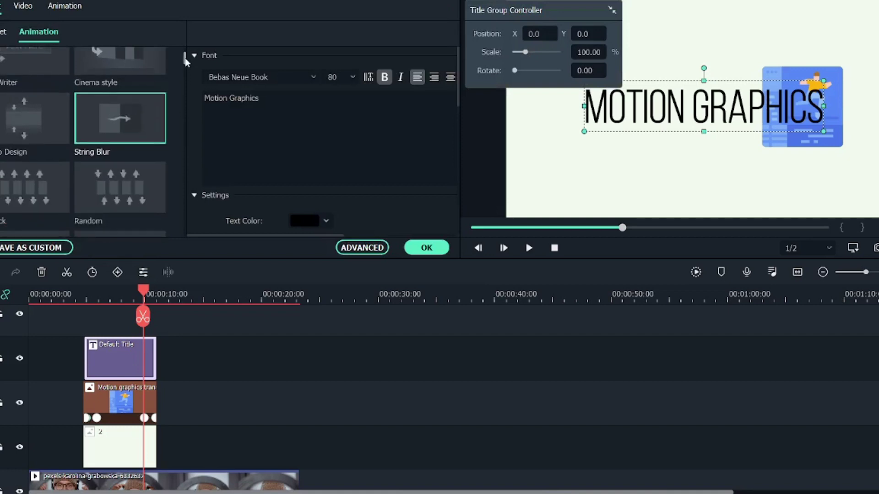
pyautogui.click(119, 119)
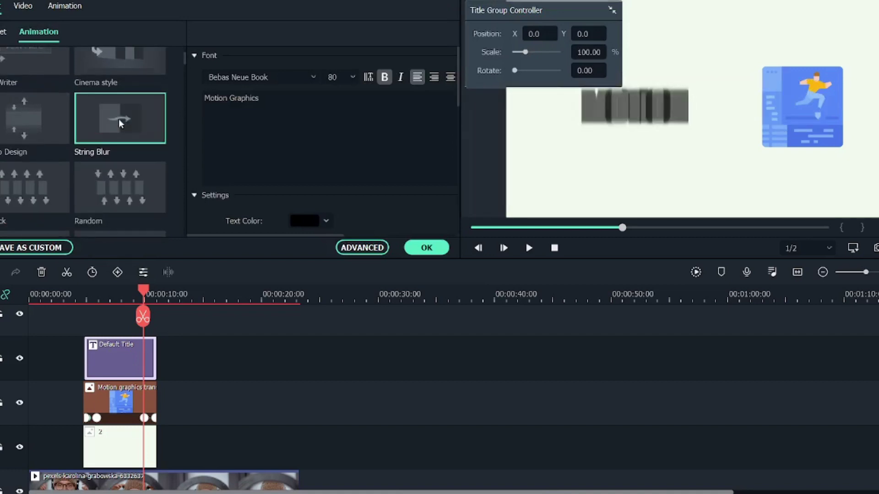
# - Scale the Motion Graphics title to 75.36% and place it beside the illustration, and open its text style presets
pyautogui.click(659, 106)
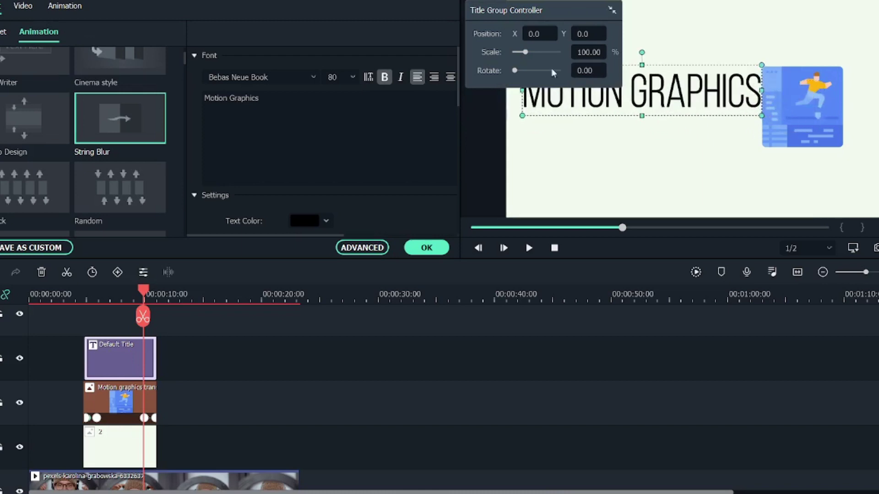
pyautogui.moveTo(526, 54); pyautogui.dragTo(522, 51)
pyautogui.moveTo(658, 94); pyautogui.dragTo(632, 90)
pyautogui.click(4, 32)
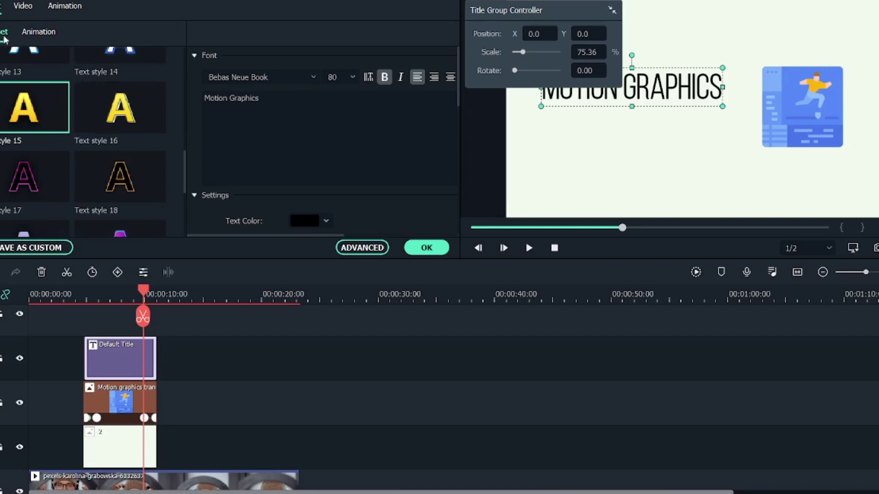
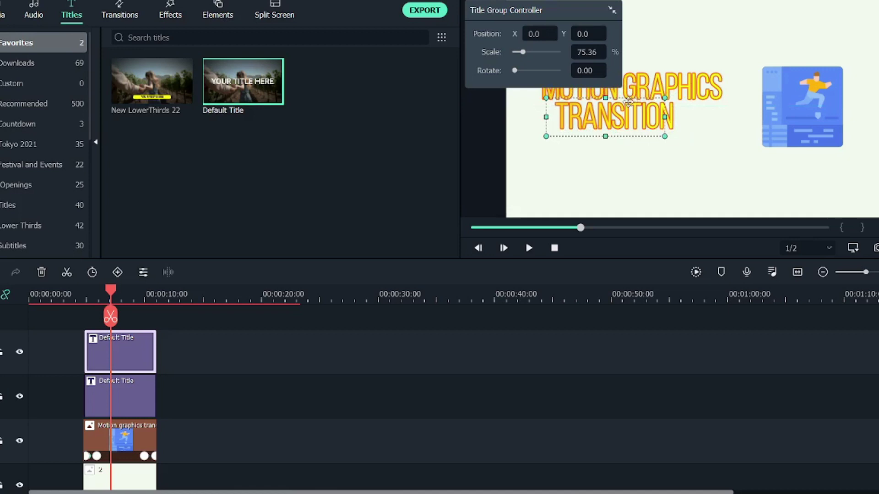
# - Scale the Transition title to 150.72%, place it beneath the Motion Graphics title, and apply the Wipe animation to it
pyautogui.moveTo(628, 104); pyautogui.dragTo(619, 106)
pyautogui.click(531, 53)
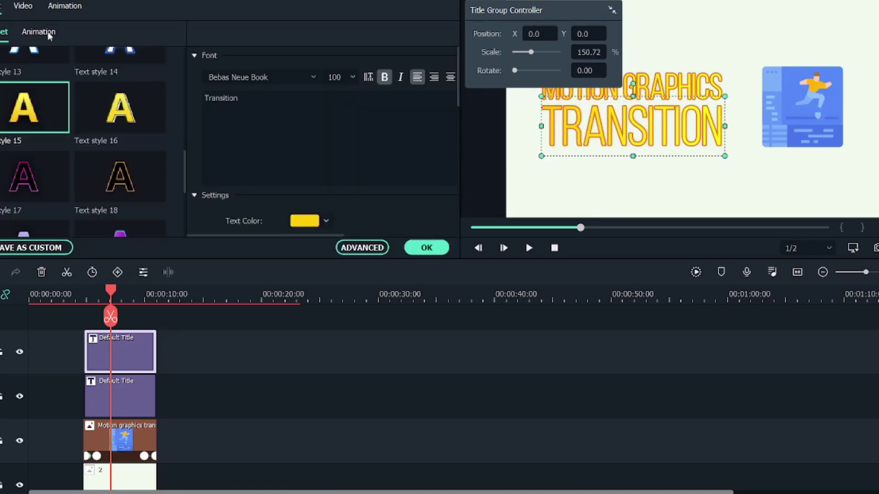
pyautogui.click(39, 31)
pyautogui.scroll(-3, 103, 141)
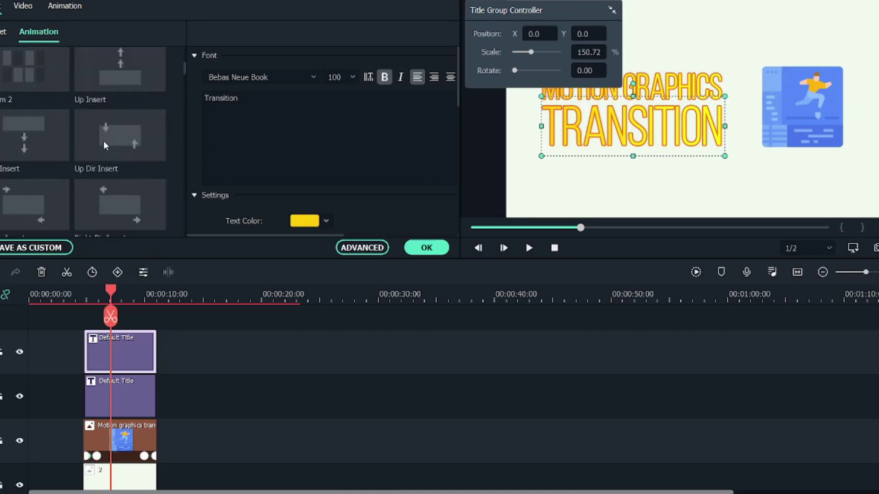
pyautogui.scroll(-3, 48, 171)
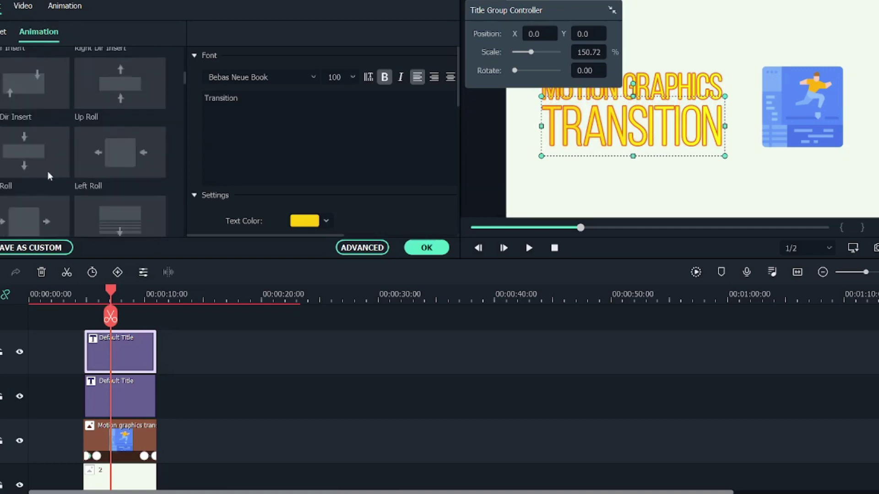
pyautogui.scroll(-3, 29, 72)
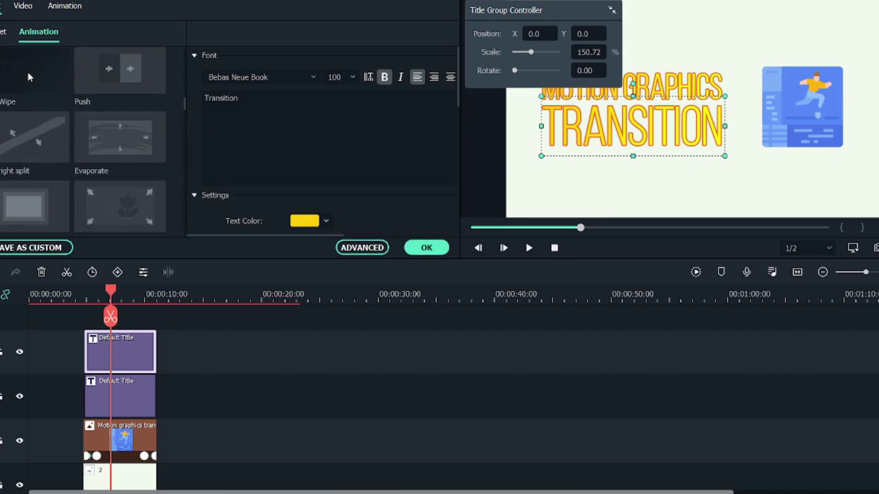
pyautogui.click(28, 73)
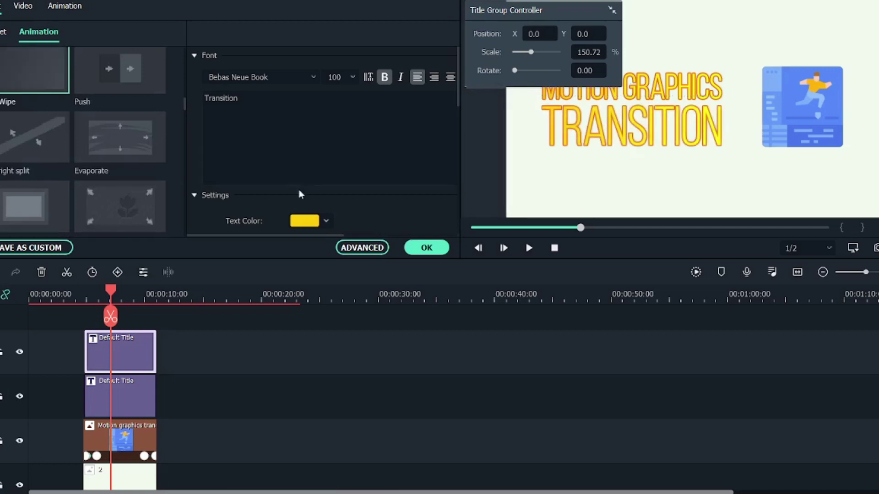
pyautogui.click(426, 248)
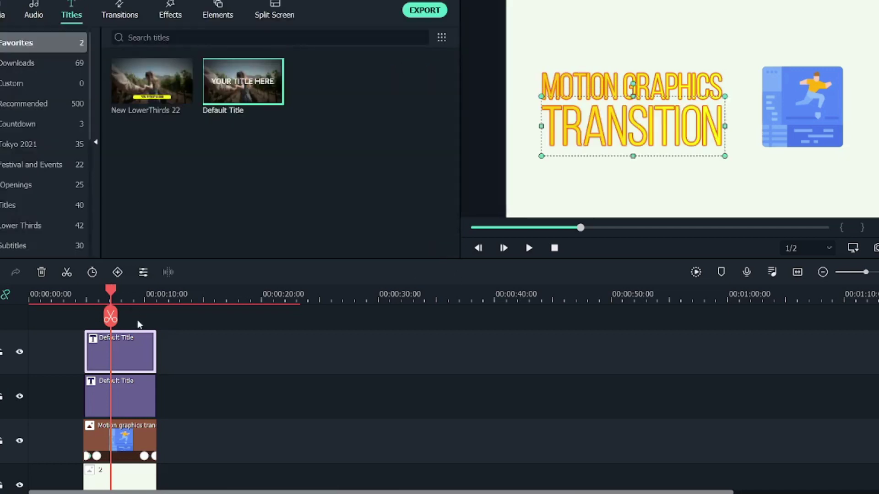
# - Lengthen the Transition title's exit animation in the advanced text editor so it begins at 00:00:05:15
pyautogui.doubleClick(133, 349)
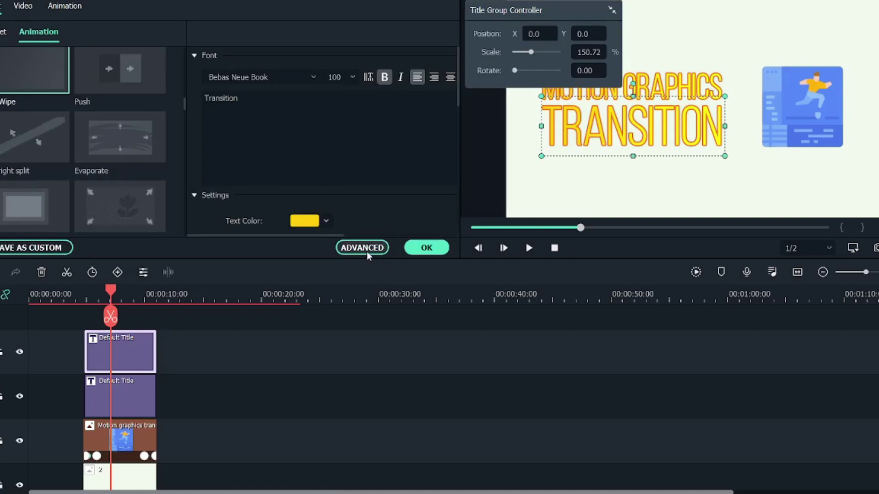
pyautogui.click(362, 248)
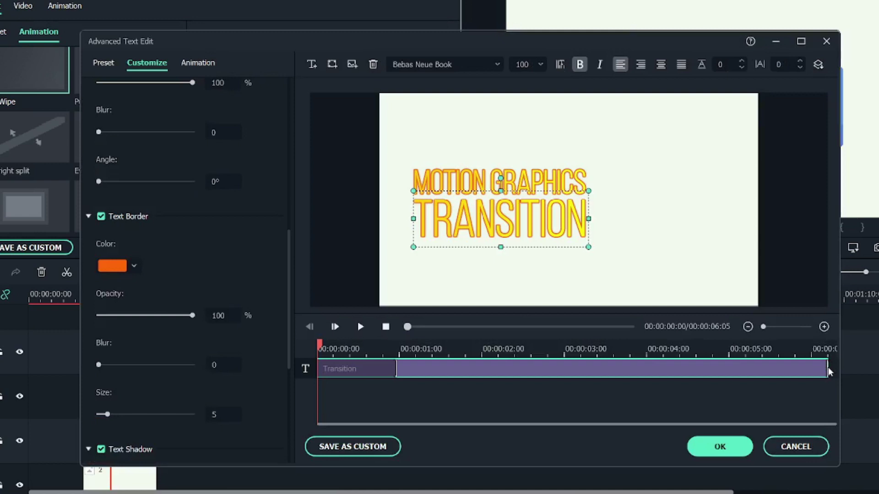
pyautogui.moveTo(827, 367); pyautogui.dragTo(778, 373)
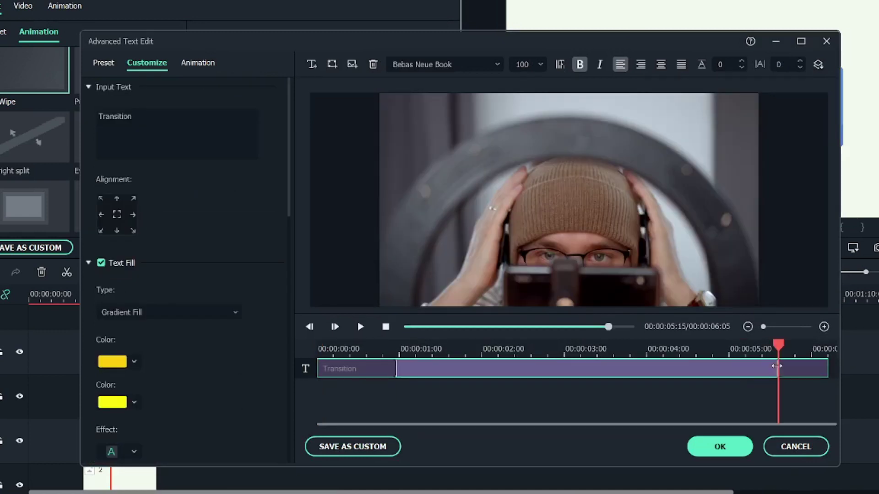
pyautogui.click(765, 370)
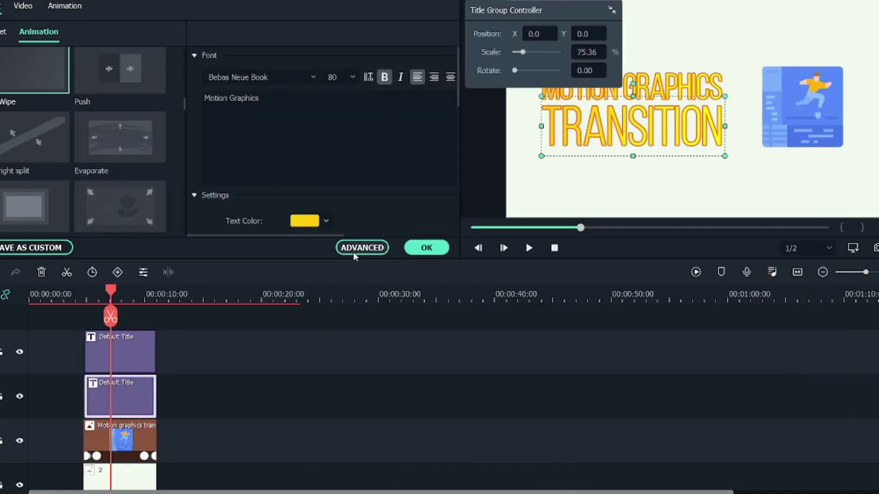
# - Lengthen the Motion Graphics title's exit animation in the advanced text editor so it begins at 00:00:05:13, and apply it
pyautogui.click(365, 247)
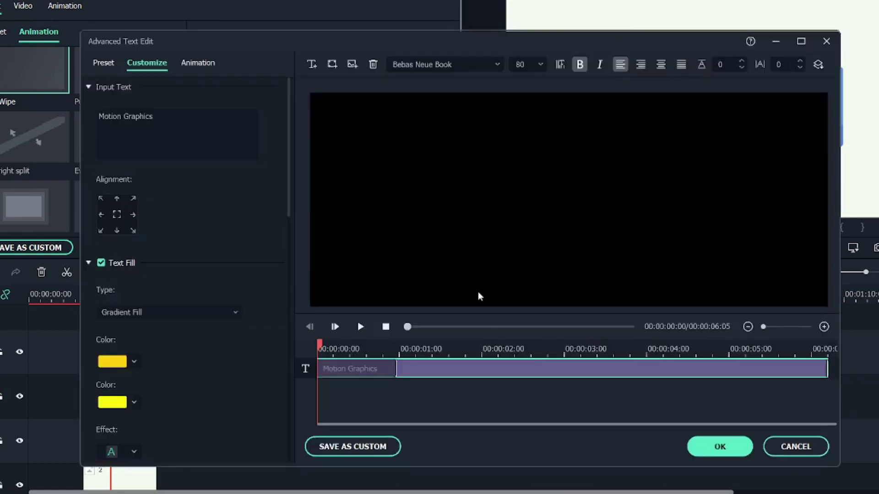
pyautogui.click(829, 368)
pyautogui.moveTo(828, 366); pyautogui.dragTo(771, 368)
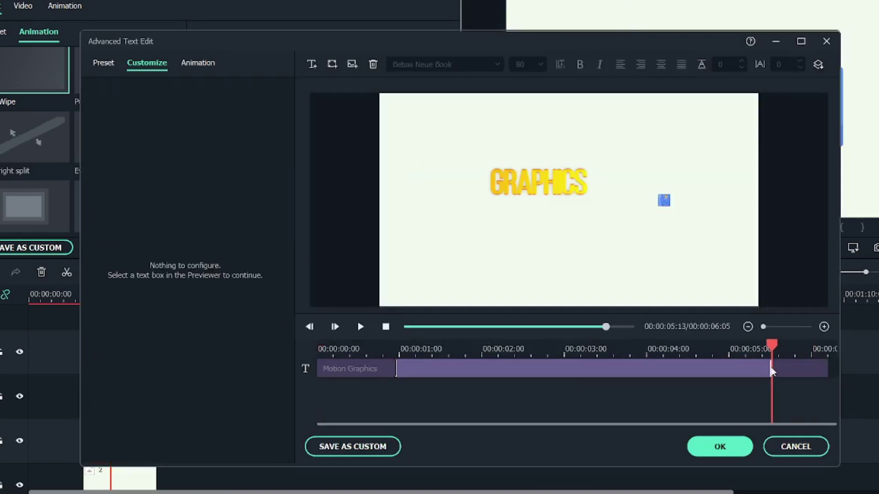
pyautogui.click(718, 447)
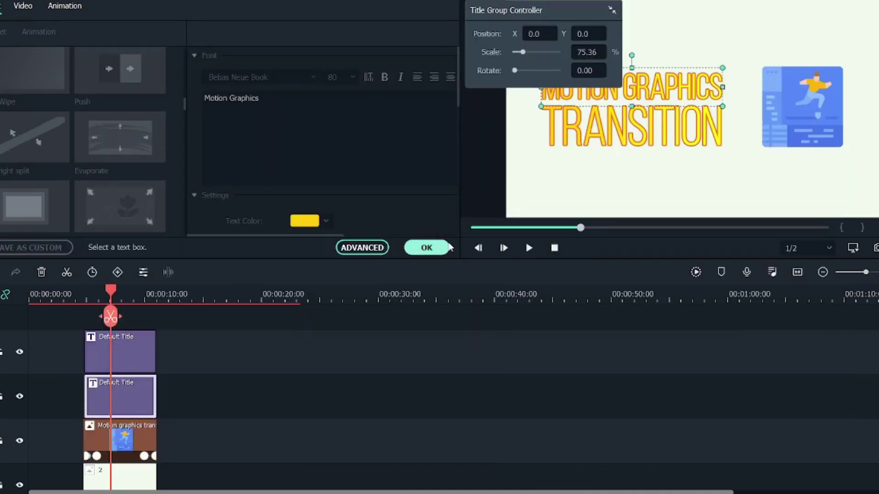
pyautogui.click(426, 247)
# - Trim the start of the Motion graphics transition image so it begins about one second after the titles
pyautogui.moveTo(110, 292); pyautogui.dragTo(82, 292)
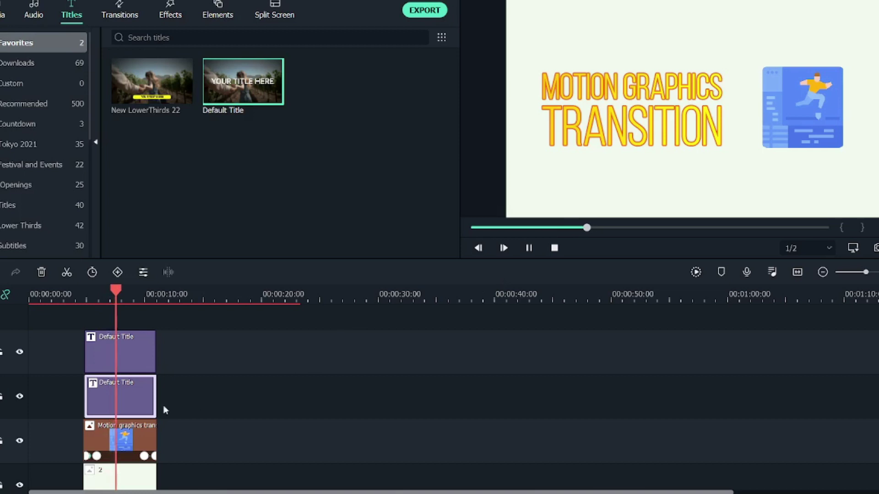
pyautogui.click(89, 434)
pyautogui.moveTo(81, 429); pyautogui.dragTo(97, 429)
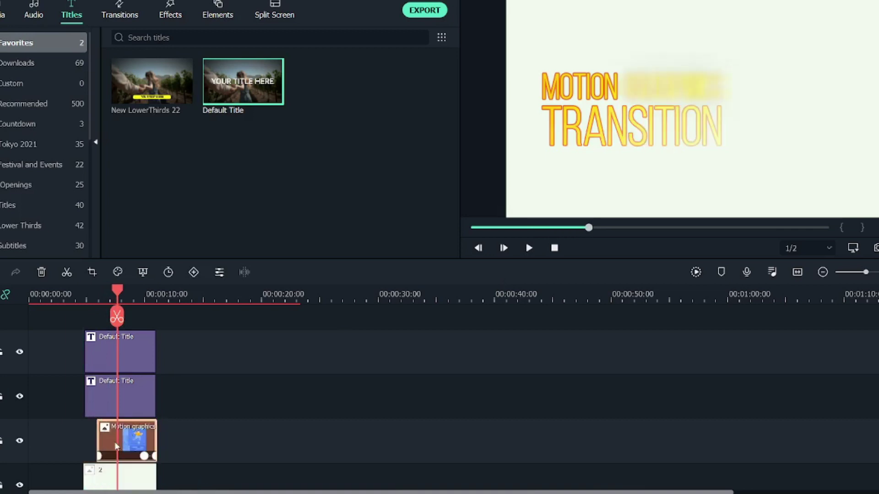
# - Reposition the illustration's entrance keyframes at the start of the trimmed clip, spanning slightly under one second
pyautogui.hotkey('ctrl', '=')
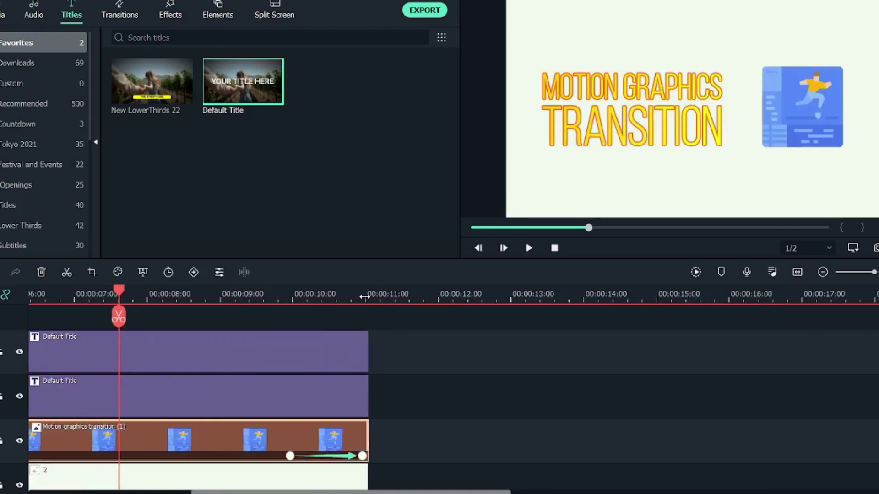
pyautogui.moveTo(211, 493); pyautogui.dragTo(146, 487)
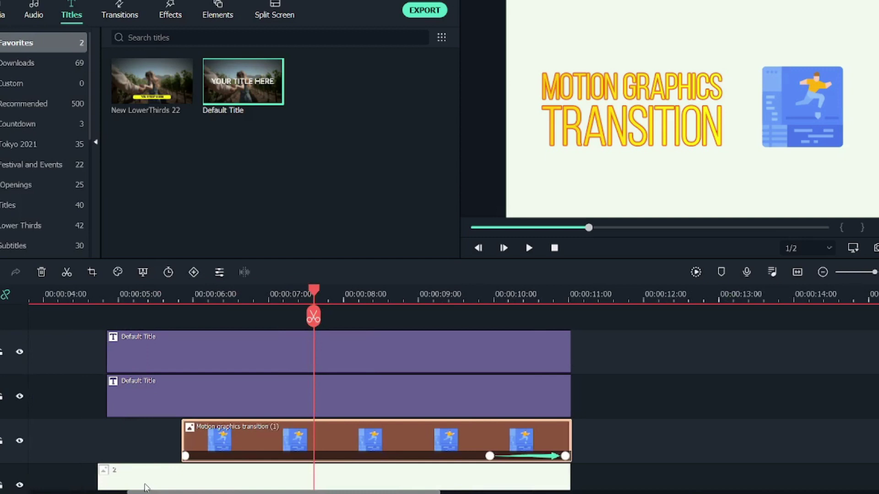
pyautogui.moveTo(185, 456); pyautogui.dragTo(270, 457)
pyautogui.moveTo(108, 456); pyautogui.dragTo(213, 456)
pyautogui.moveTo(98, 438); pyautogui.dragTo(183, 456)
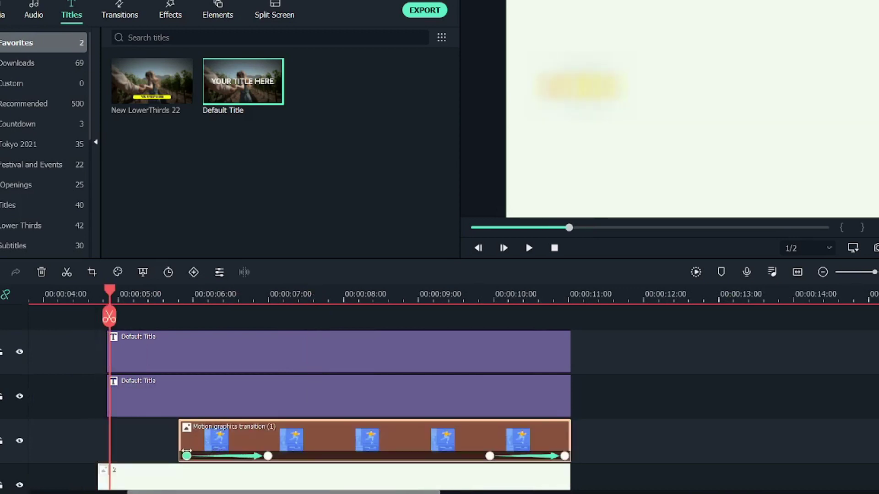
pyautogui.moveTo(268, 456); pyautogui.dragTo(250, 456)
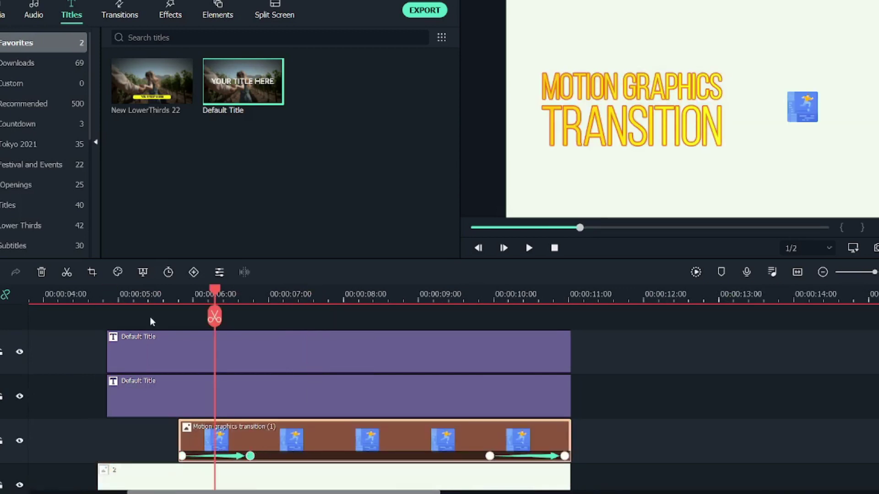
# - Scrub through the opening of the transition to review how the titles and illustration enter
pyautogui.click(104, 294)
pyautogui.moveTo(108, 293); pyautogui.dragTo(287, 313)
pyautogui.scroll(-5, 489, 298)
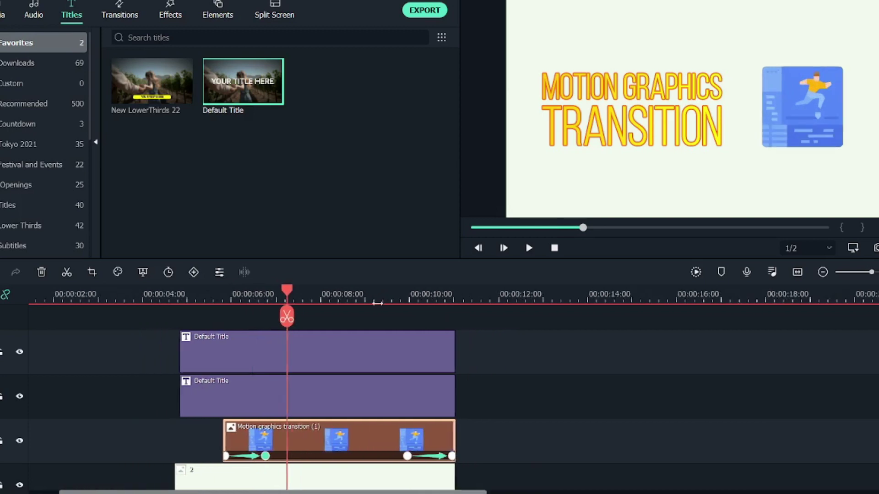
pyautogui.scroll(-1, 327, 427)
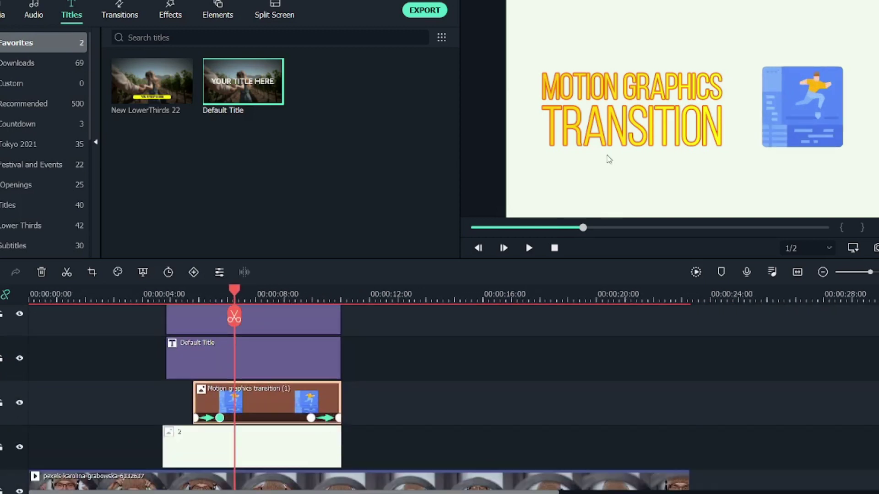
# - Add the blue image 4 on a new track above the titles, starting slightly before the white background
pyautogui.click(145, 295)
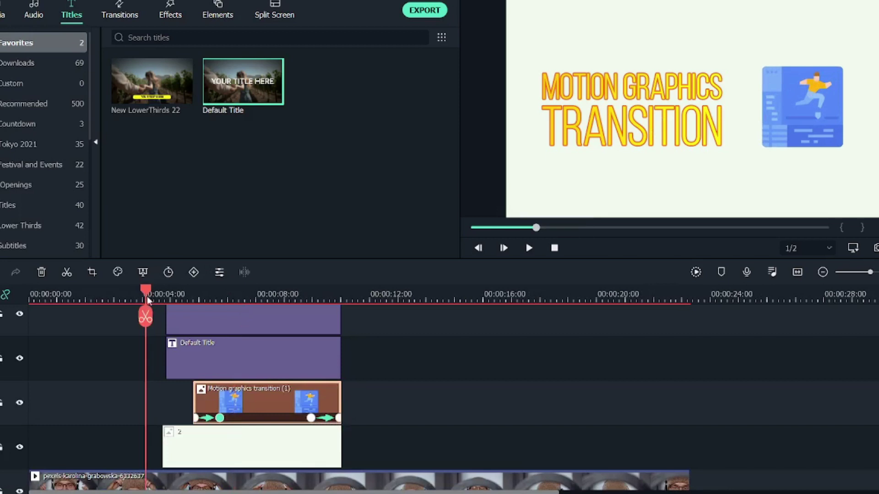
pyautogui.scroll(2, 178, 316)
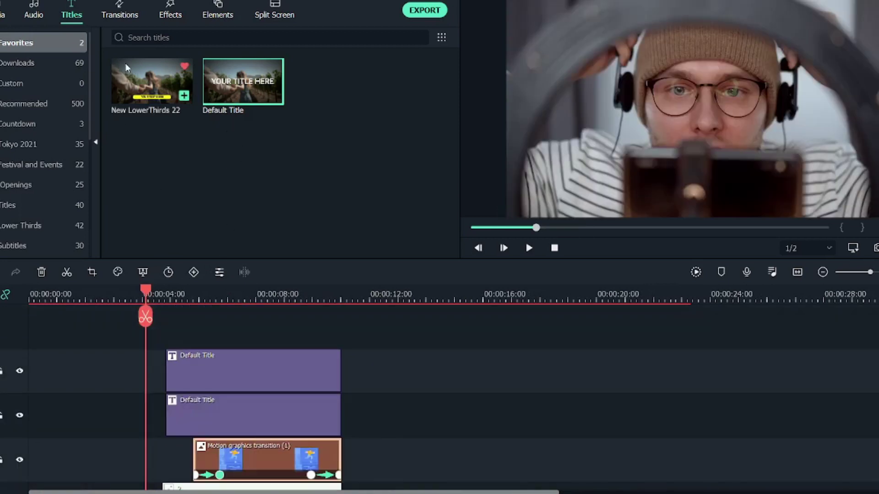
pyautogui.click(5, 11)
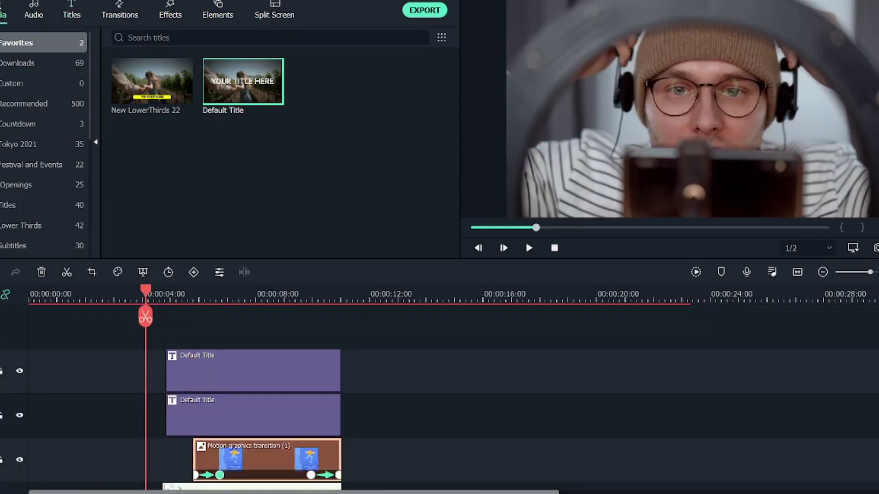
pyautogui.moveTo(224, 142); pyautogui.dragTo(138, 329)
pyautogui.scroll(-3, 184, 323)
pyautogui.scroll(3, 200, 346)
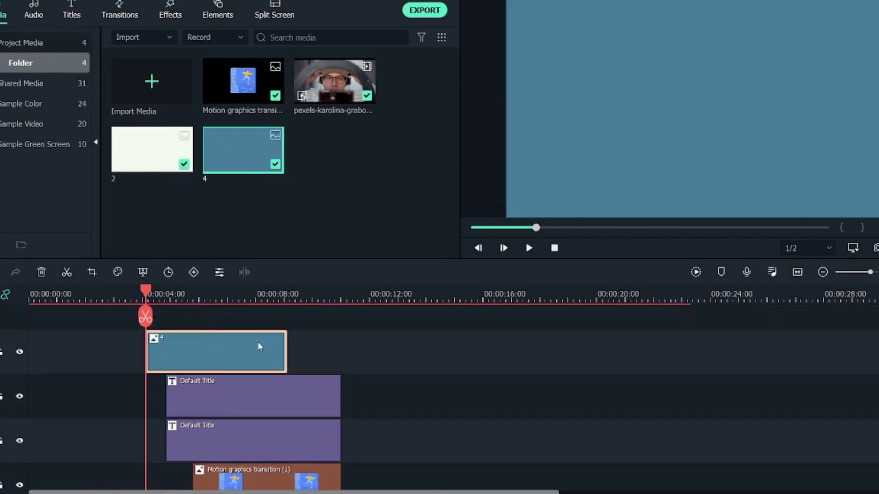
# - Extend the end of the blue image 4 slightly beyond the end of the titles and white background
pyautogui.moveTo(286, 352); pyautogui.dragTo(359, 353)
pyautogui.scroll(-1, 145, 331)
pyautogui.scroll(-2, 135, 433)
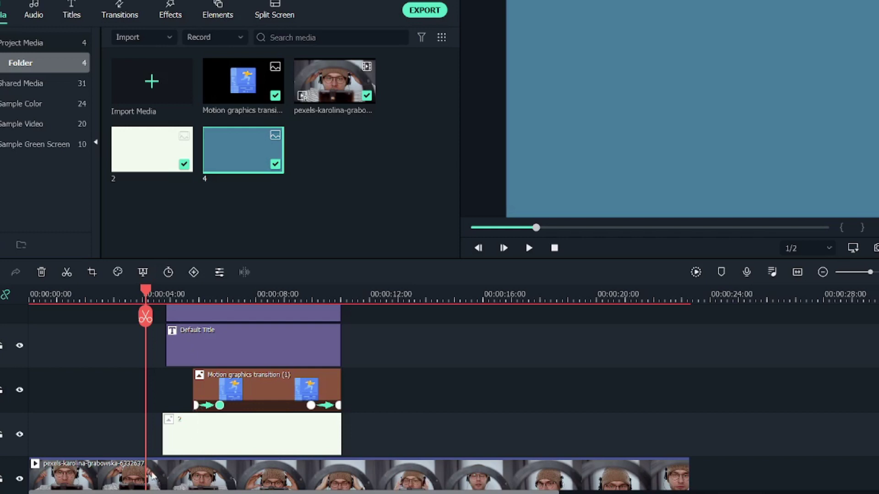
# - Give blue image 4 a custom entrance: a keyframe at Y 0 just after its start and one at Y 516 at its start
pyautogui.scroll(2, 152, 476)
pyautogui.moveTo(151, 294); pyautogui.dragTo(161, 303)
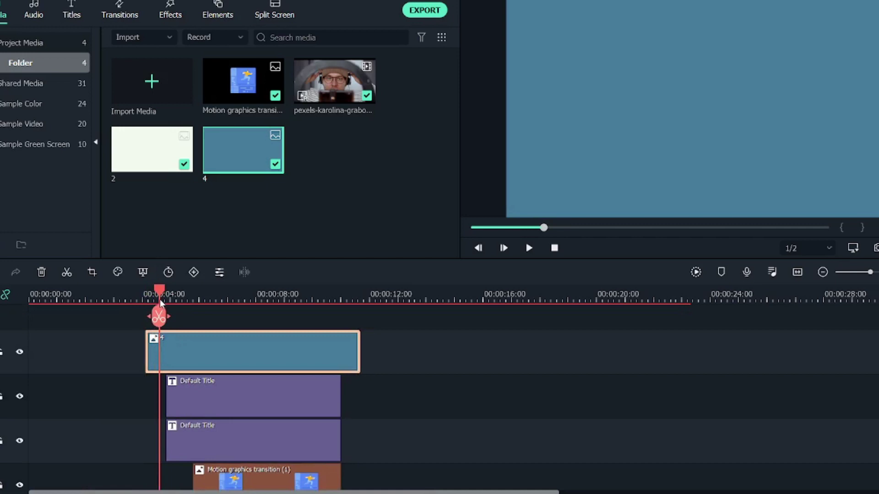
pyautogui.doubleClick(191, 355)
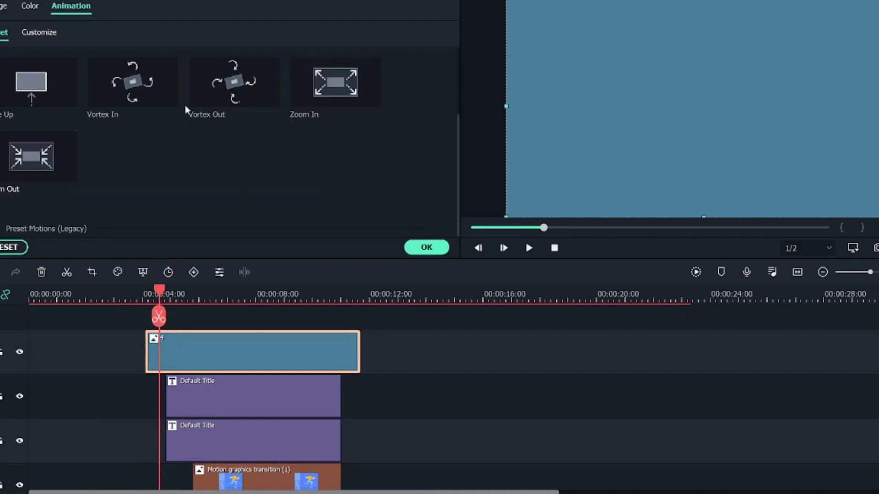
pyautogui.click(40, 33)
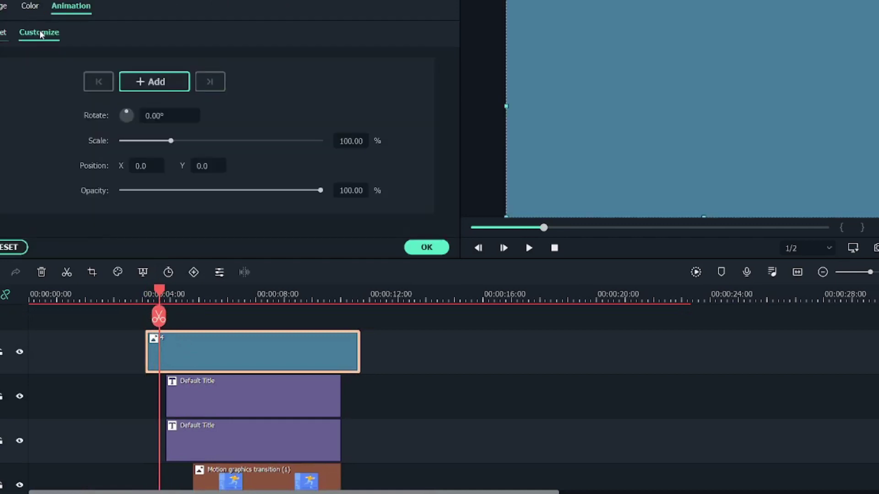
pyautogui.click(154, 82)
pyautogui.moveTo(160, 291); pyautogui.dragTo(147, 291)
pyautogui.moveTo(207, 166); pyautogui.dragTo(259, 166)
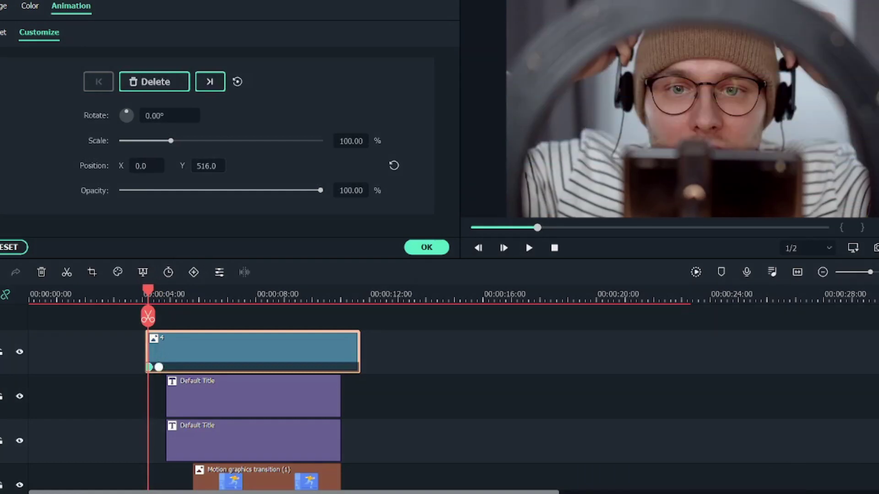
# - Add a hold keyframe at Y 0 to blue image 4, followed shortly by an exit keyframe at Y -439
pyautogui.moveTo(148, 295); pyautogui.dragTo(167, 302)
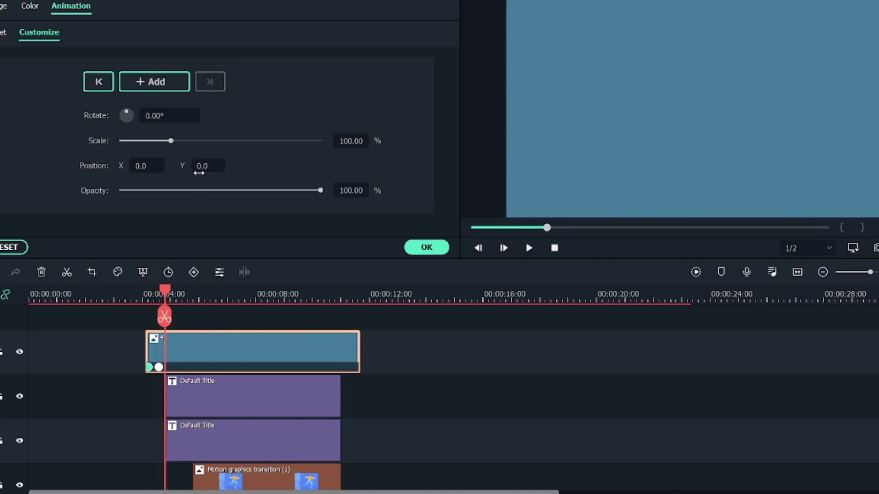
pyautogui.click(153, 80)
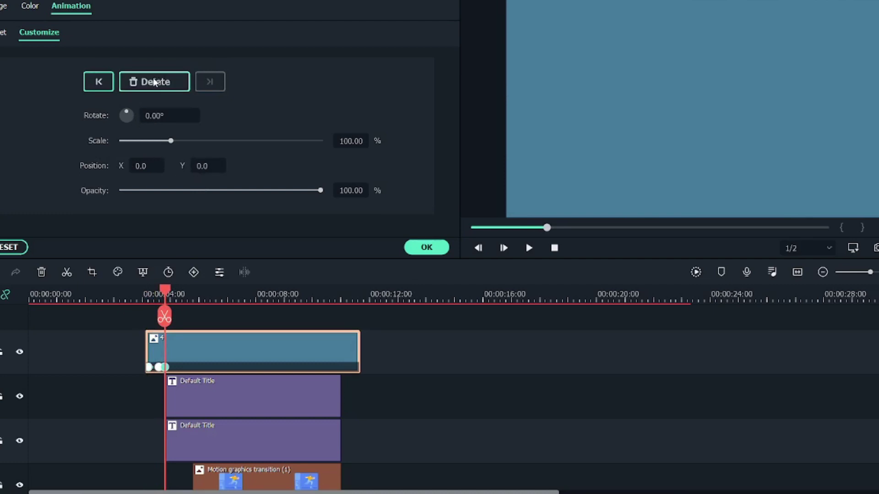
pyautogui.moveTo(172, 294); pyautogui.dragTo(175, 296)
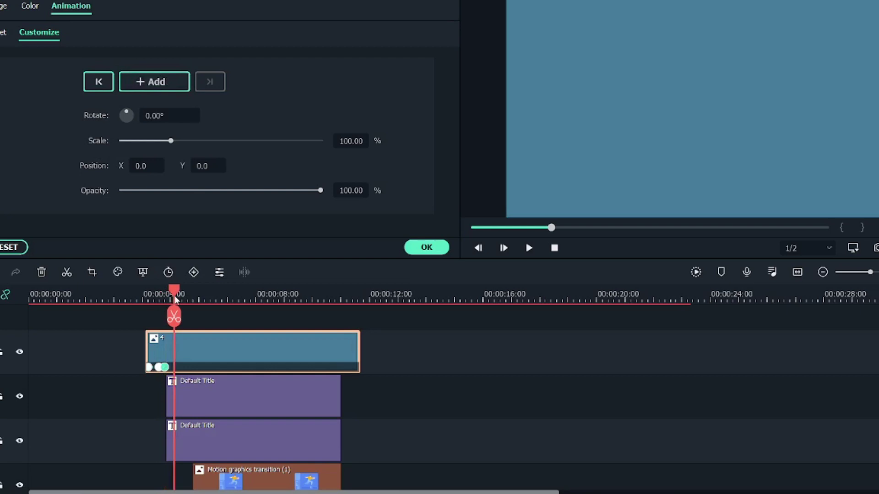
pyautogui.click(204, 167)
pyautogui.write('10')
pyautogui.press('Return')
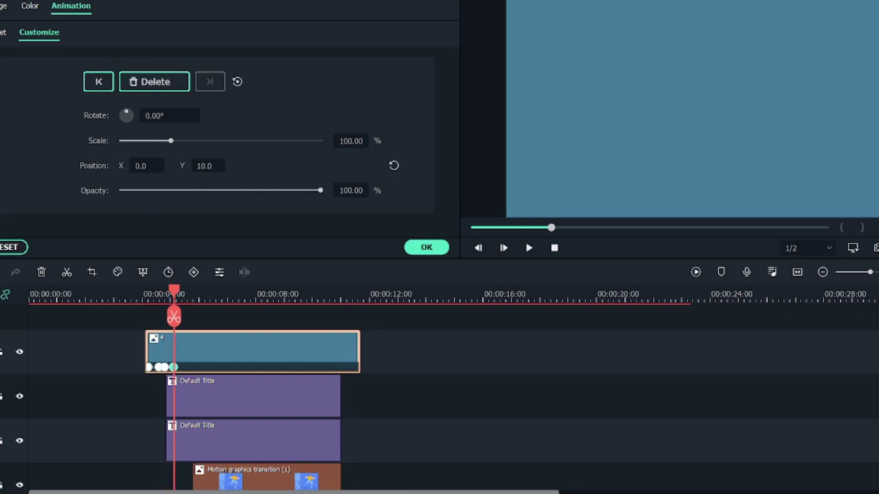
pyautogui.moveTo(208, 165); pyautogui.dragTo(207, 166)
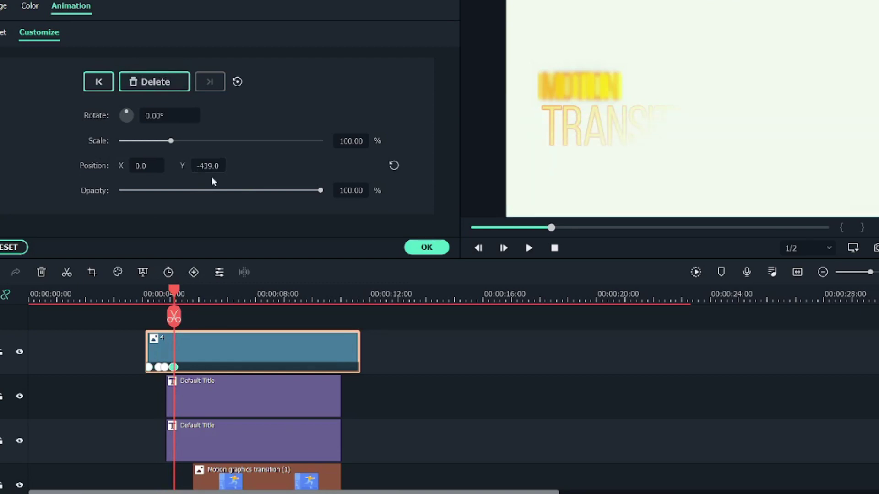
pyautogui.click(430, 246)
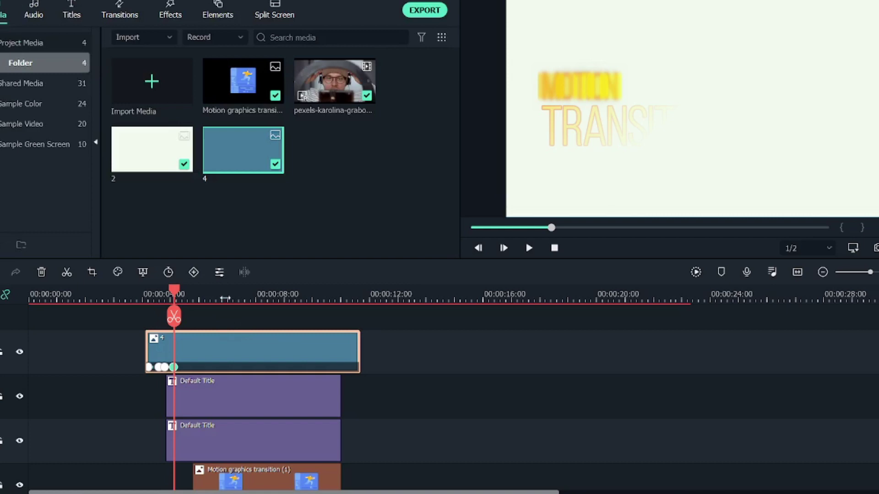
# - Move blue image 4 slightly earlier on the timeline, away from the start of the titles
pyautogui.scroll(5, 225, 298)
pyautogui.click(160, 389)
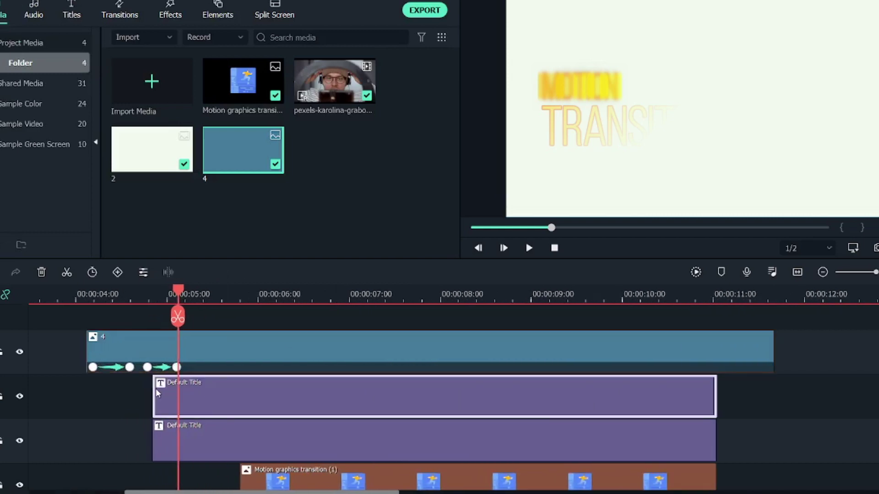
pyautogui.doubleClick(143, 337)
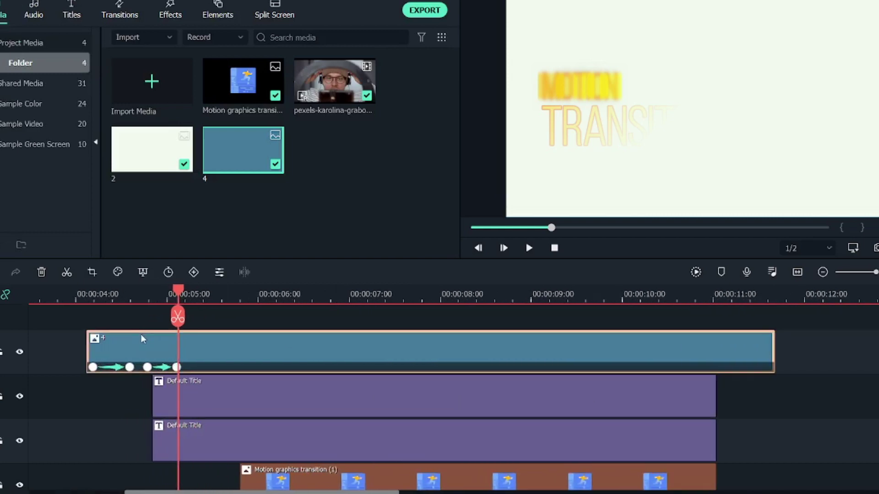
pyautogui.moveTo(212, 351); pyautogui.dragTo(175, 348)
# - Extend the start of white background 2 slightly earlier so it begins while the blue image fully covers the frame
pyautogui.click(92, 295)
pyautogui.scroll(-1, 232, 377)
pyautogui.scroll(-1, 231, 377)
pyautogui.moveTo(91, 295); pyautogui.dragTo(142, 308)
pyautogui.click(150, 470)
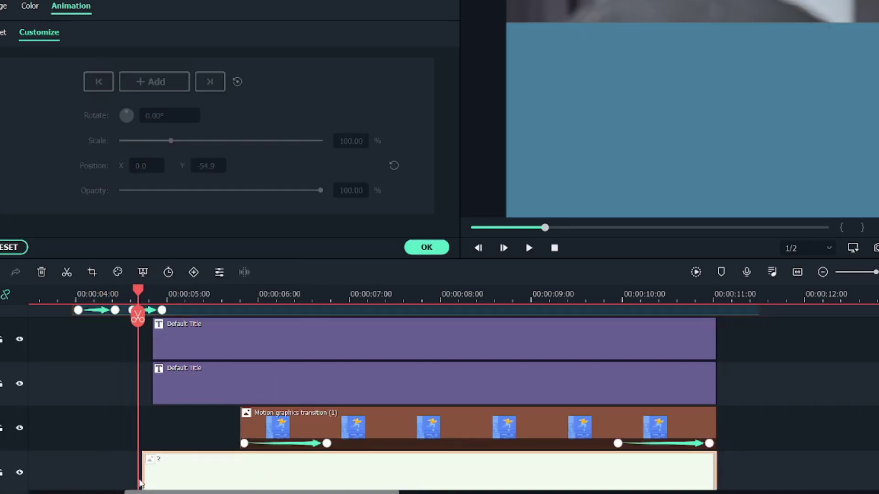
pyautogui.moveTo(142, 464); pyautogui.dragTo(129, 387)
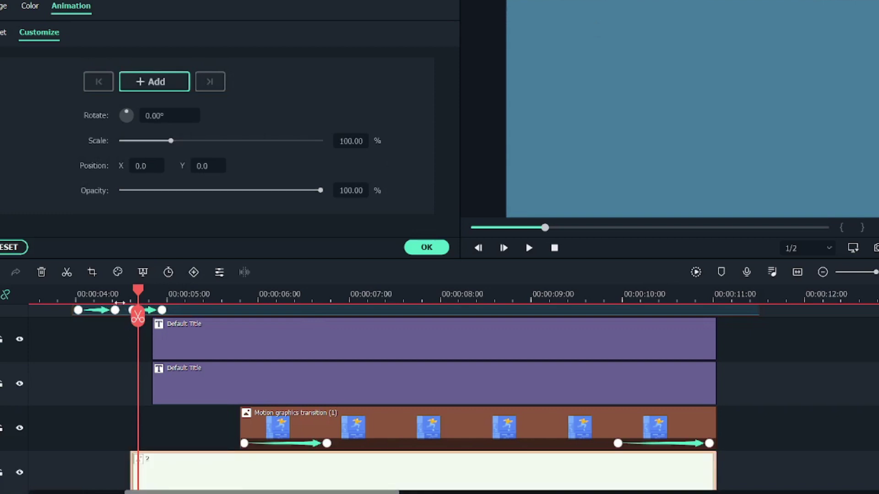
# - Add a keyframe to blue image 4 at the end of the titles, keeping its Y position at -439
pyautogui.click(80, 299)
pyautogui.scroll(2, 87, 396)
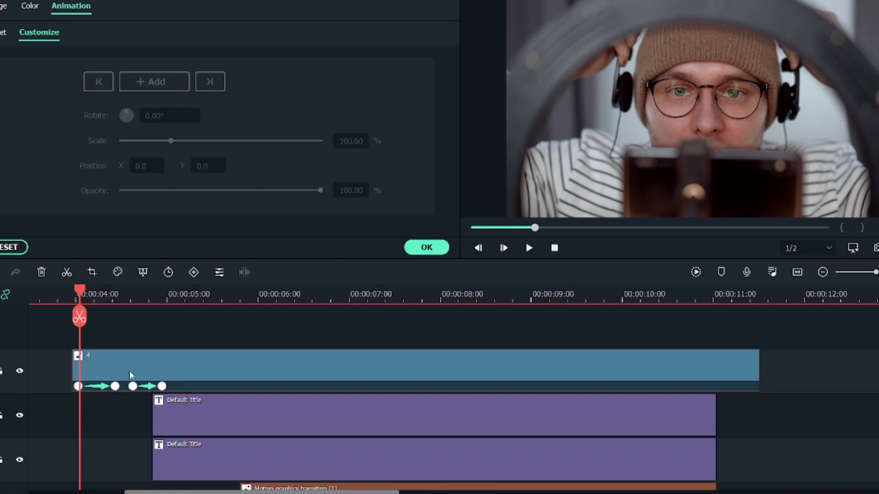
pyautogui.moveTo(135, 301); pyautogui.dragTo(622, 385)
pyautogui.moveTo(624, 293); pyautogui.dragTo(717, 310)
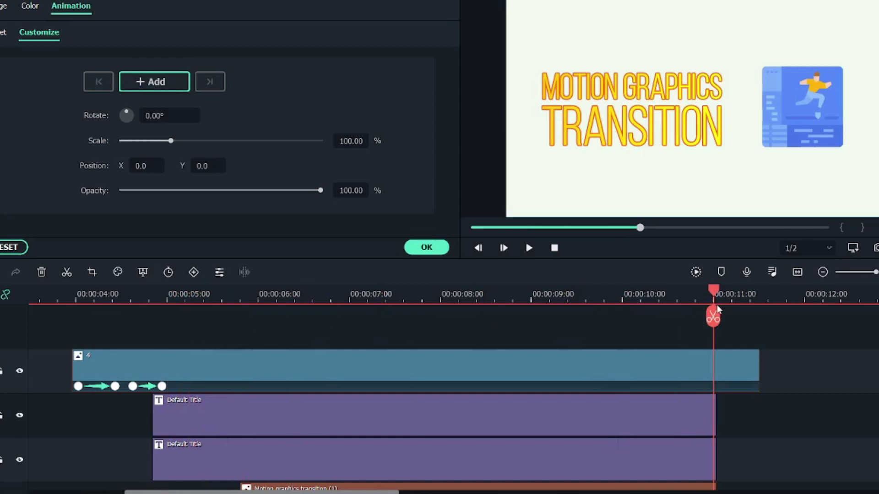
pyautogui.click(427, 247)
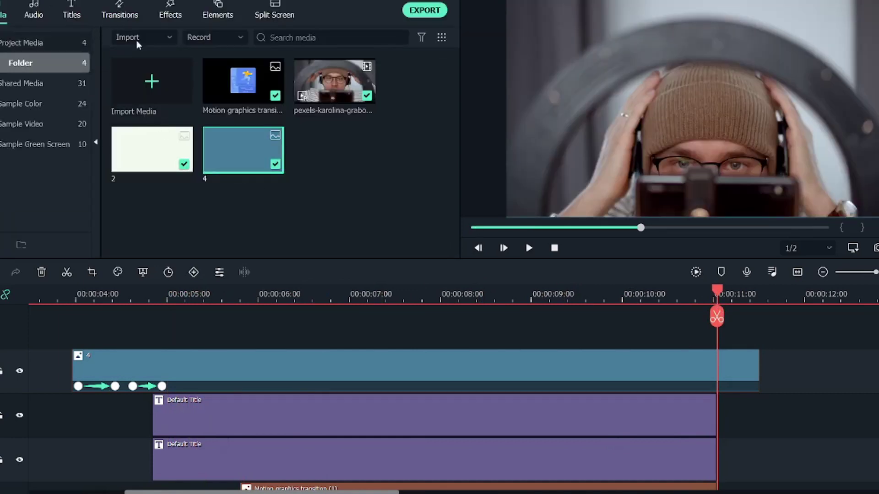
pyautogui.doubleClick(627, 363)
pyautogui.click(159, 81)
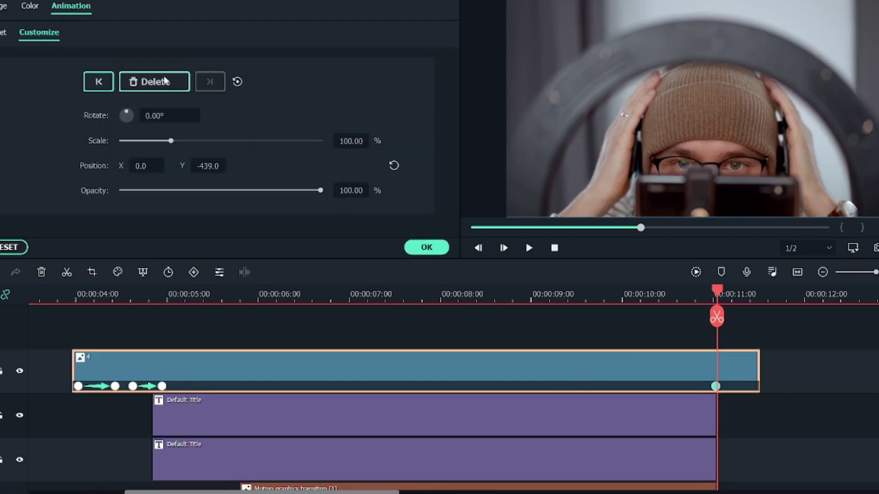
# - Set the Y position of blue image 4 to 0 just after the titles end, so it covers the frame again
pyautogui.moveTo(720, 296); pyautogui.dragTo(731, 302)
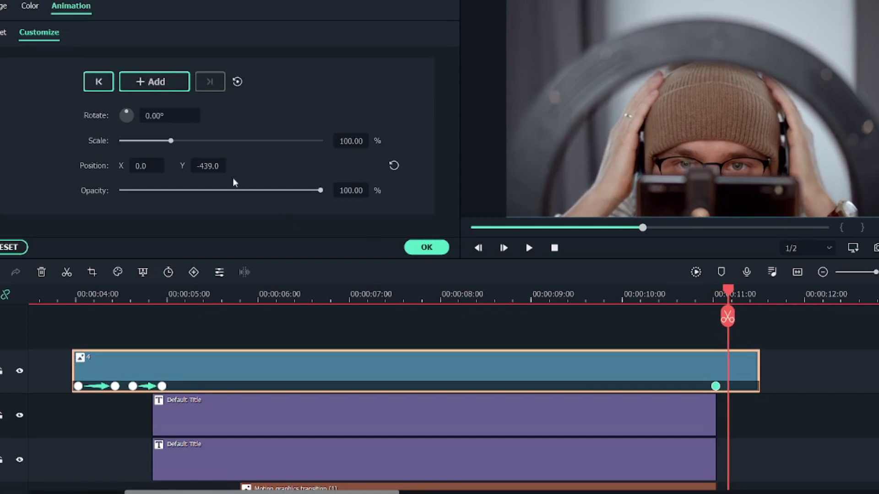
pyautogui.click(207, 166)
pyautogui.write('0')
pyautogui.press('Return')
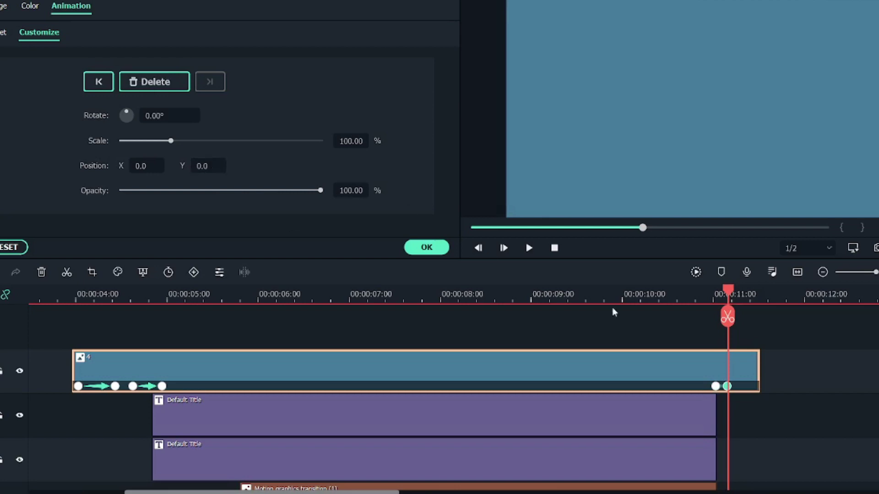
# - Add a short hold keyframe at Y 0 to blue image 4, followed by a closing keyframe at Y 400
pyautogui.moveTo(730, 297); pyautogui.dragTo(737, 298)
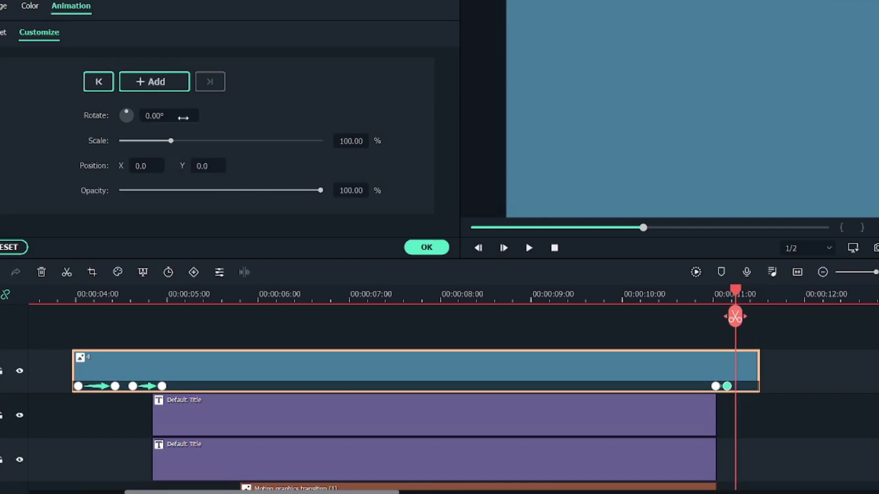
pyautogui.click(161, 84)
pyautogui.moveTo(743, 295); pyautogui.dragTo(750, 298)
pyautogui.moveTo(192, 166); pyautogui.dragTo(226, 166)
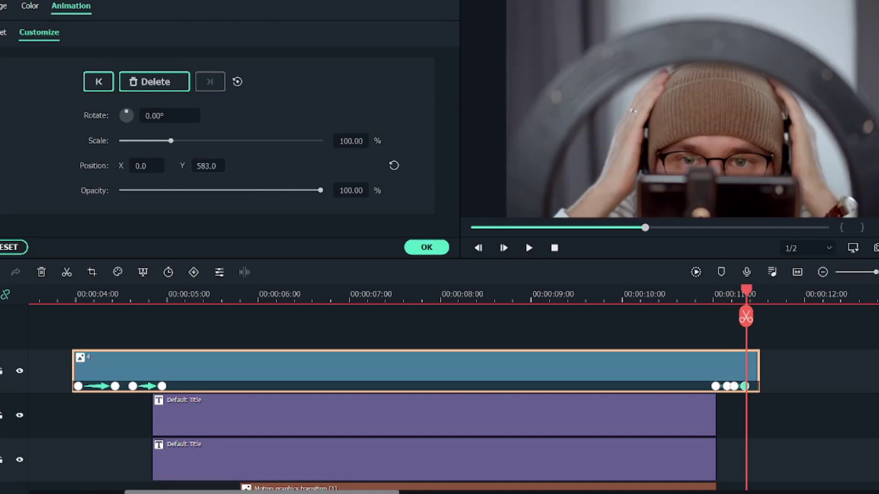
pyautogui.click(204, 167)
pyautogui.write('400')
pyautogui.press('Return')
pyautogui.click(408, 251)
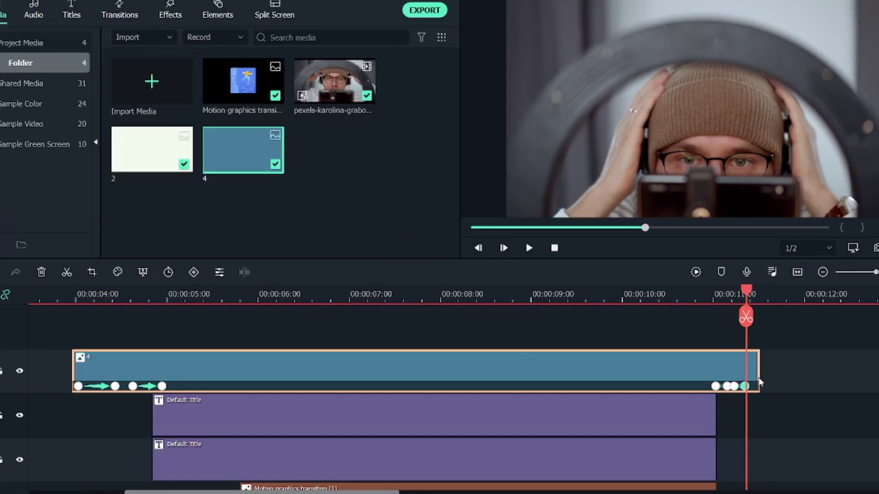
# - Scrub through the end of the transition to review the blue image's closing keyframes
pyautogui.moveTo(657, 292); pyautogui.dragTo(725, 301)
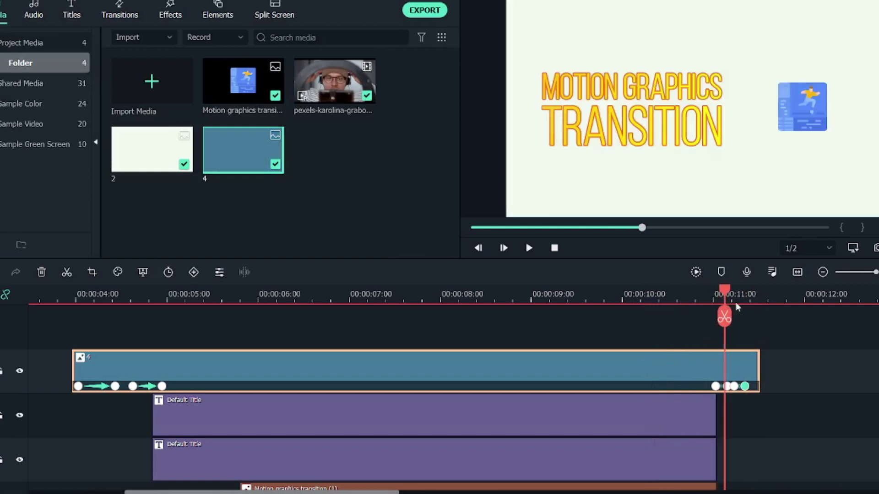
pyautogui.scroll(3, 796, 298)
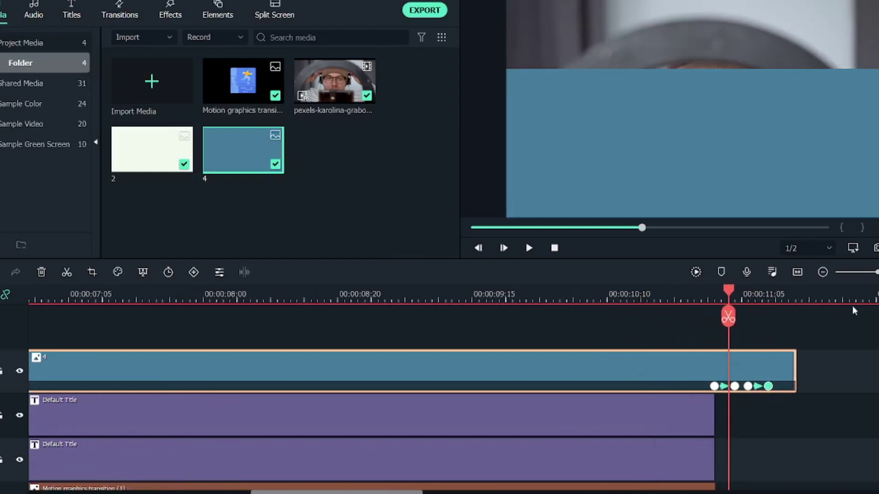
pyautogui.click(734, 387)
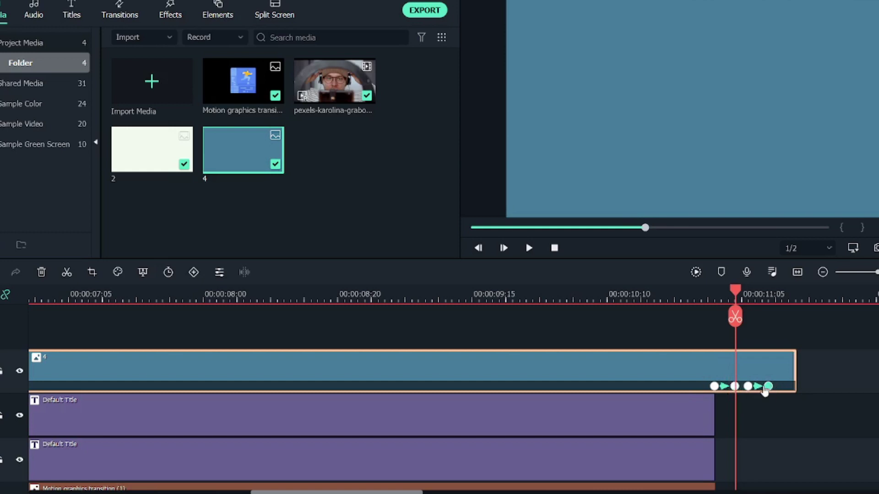
pyautogui.click(768, 387)
pyautogui.click(696, 299)
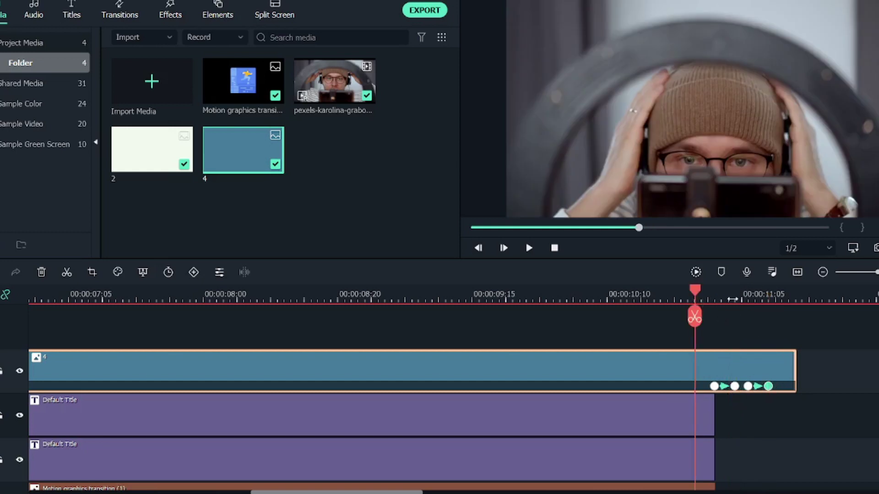
# - Render the timeline preview and play the whole transition from before the blue image enters
pyautogui.scroll(-5, 713, 295)
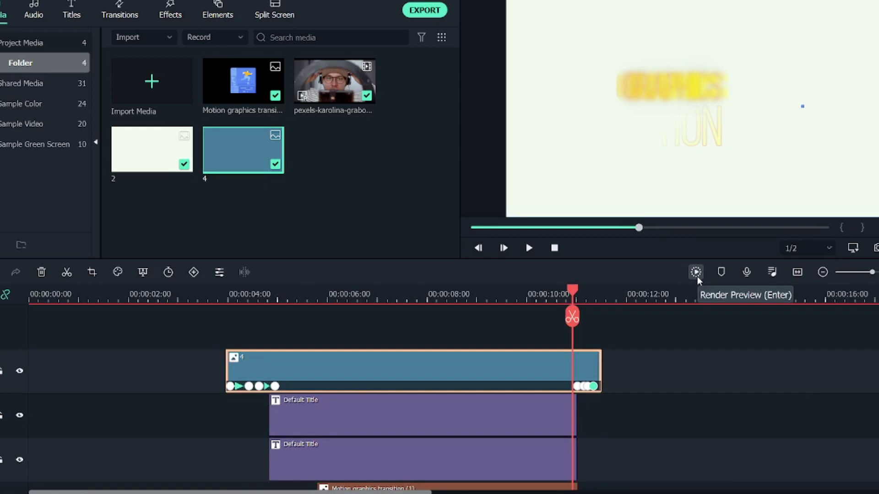
pyautogui.click(696, 275)
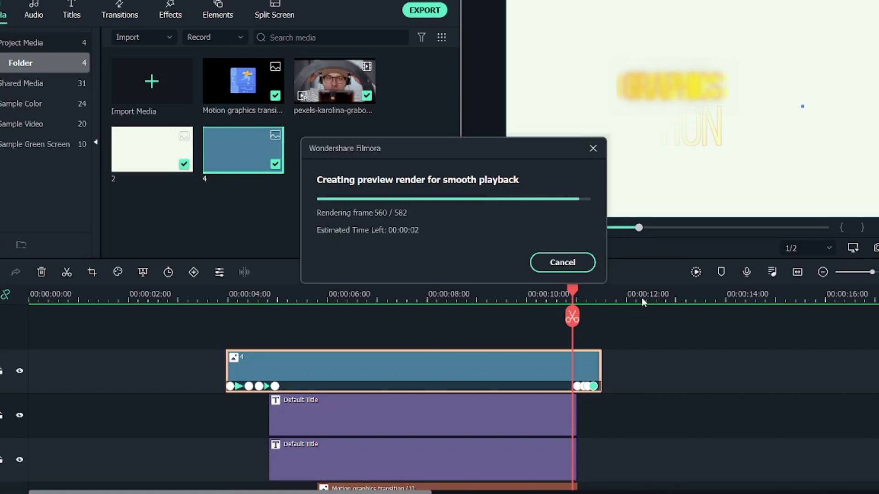
pyautogui.scroll(-2, 176, 300)
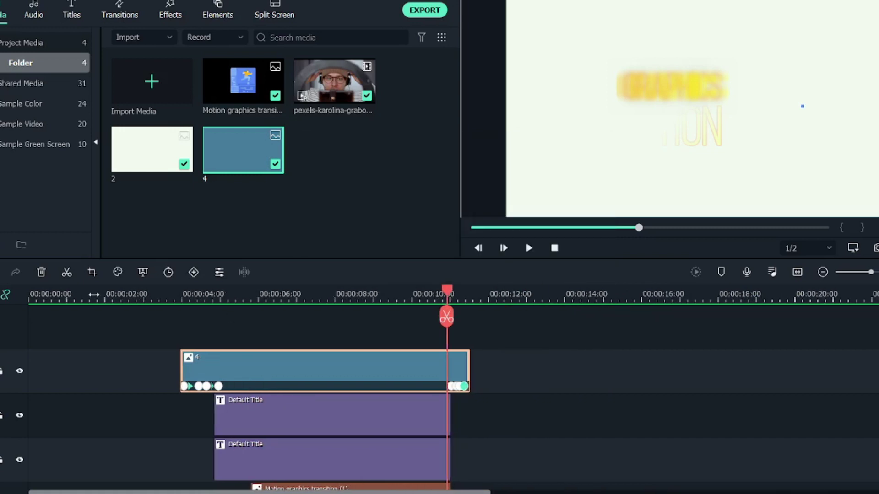
pyautogui.click(94, 295)
pyautogui.click(527, 247)
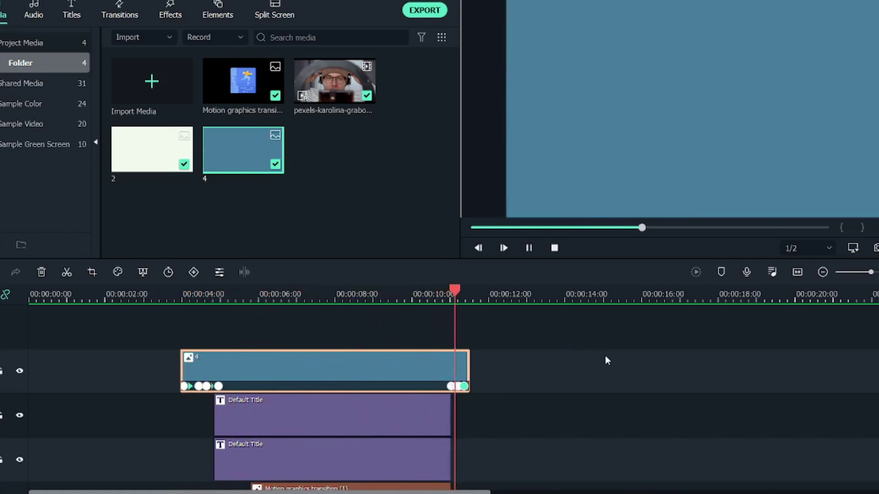
pyautogui.press('space')
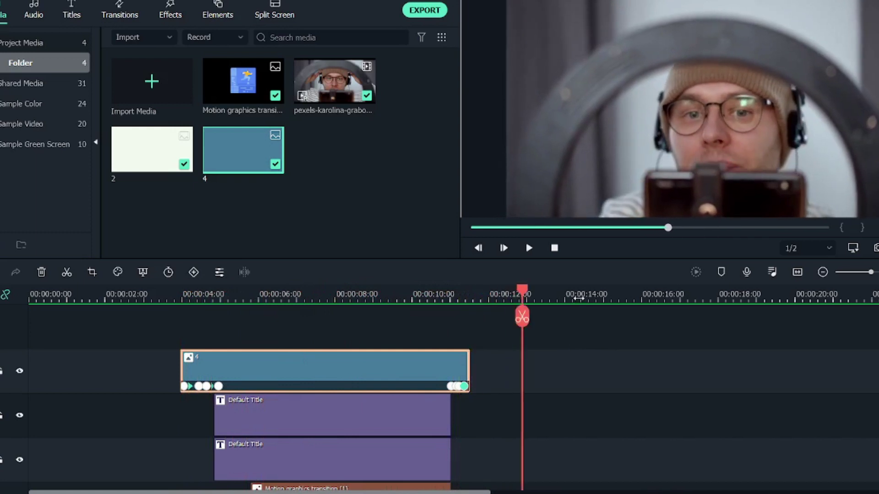
# - Move the first closing keyframe of blue image 4 a few frames earlier
pyautogui.scroll(3, 578, 298)
pyautogui.moveTo(329, 388)
pyautogui.mouseDown()
pyautogui.moveTo(342, 385)
pyautogui.moveTo(276, 387)
pyautogui.mouseUp()
pyautogui.moveTo(269, 294); pyautogui.dragTo(255, 291)
# - Trim the ends of both titles and the illustration back to about the blue image's first closing keyframe
pyautogui.click(256, 420)
pyautogui.moveTo(284, 413); pyautogui.dragTo(274, 409)
pyautogui.click(293, 448)
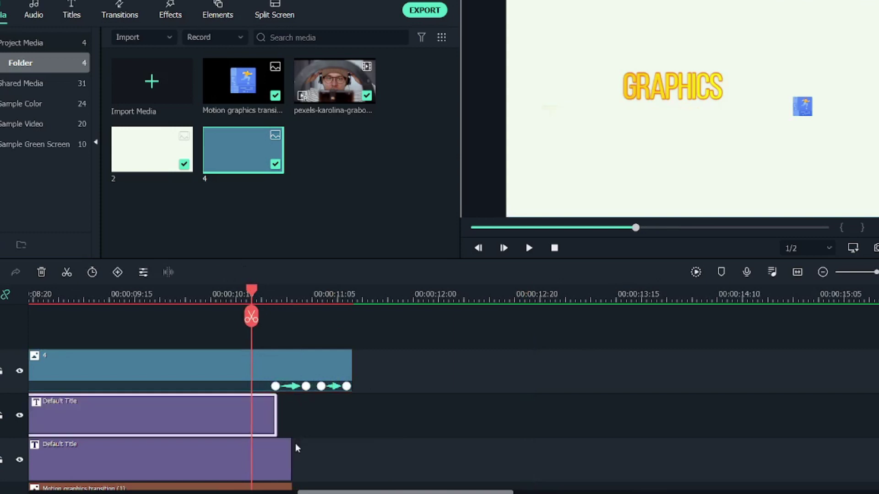
pyautogui.moveTo(293, 448); pyautogui.dragTo(272, 449)
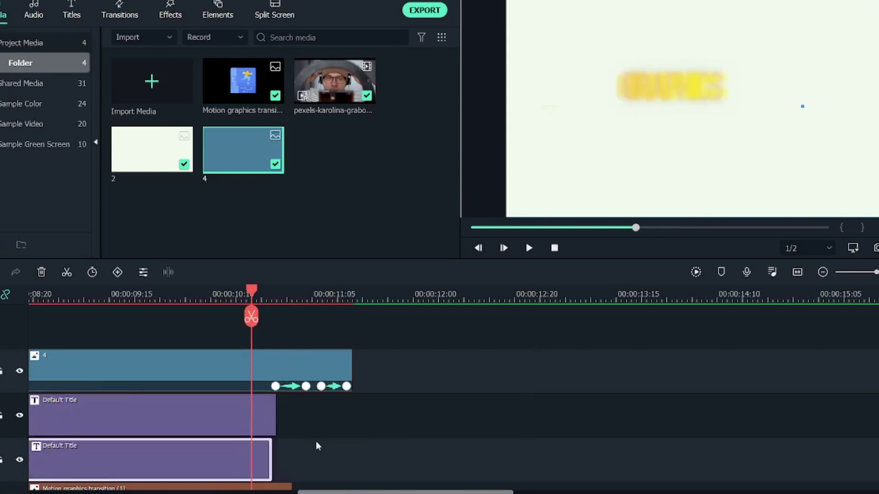
pyautogui.scroll(-4, 306, 435)
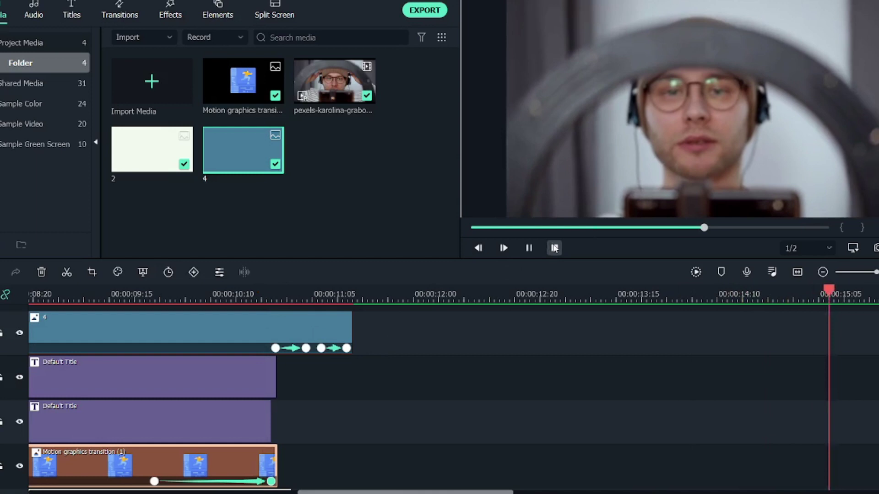
# - Lengthen the blue image's closing slide-in by moving its first keyframe slightly earlier and its second slightly later
pyautogui.click(529, 248)
pyautogui.moveTo(286, 297); pyautogui.dragTo(269, 301)
pyautogui.scroll(3, 356, 307)
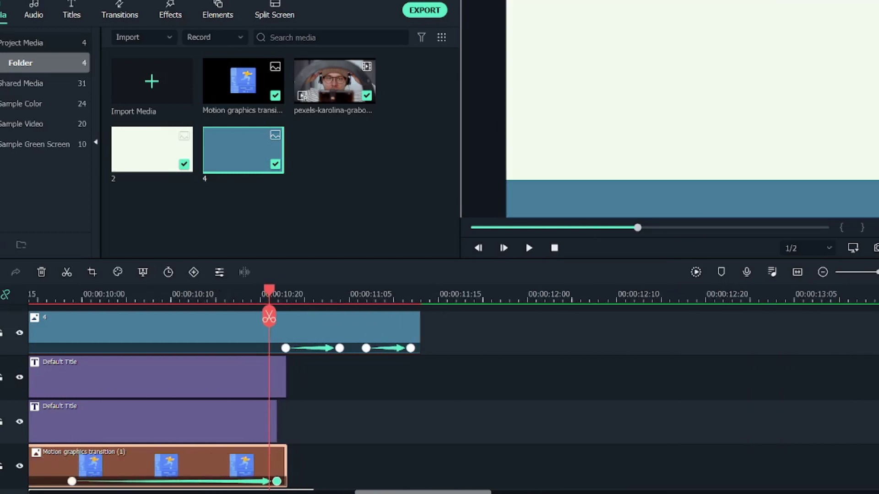
pyautogui.scroll(3, 330, 491)
pyautogui.moveTo(330, 491); pyautogui.dragTo(365, 489)
pyautogui.moveTo(384, 349); pyautogui.dragTo(361, 348)
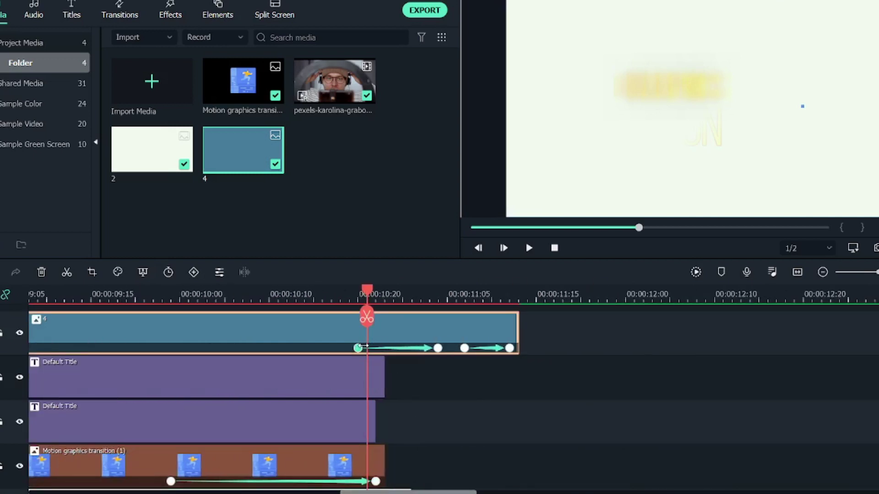
pyautogui.moveTo(438, 349)
pyautogui.mouseDown()
pyautogui.moveTo(420, 349)
pyautogui.moveTo(447, 348)
pyautogui.mouseUp()
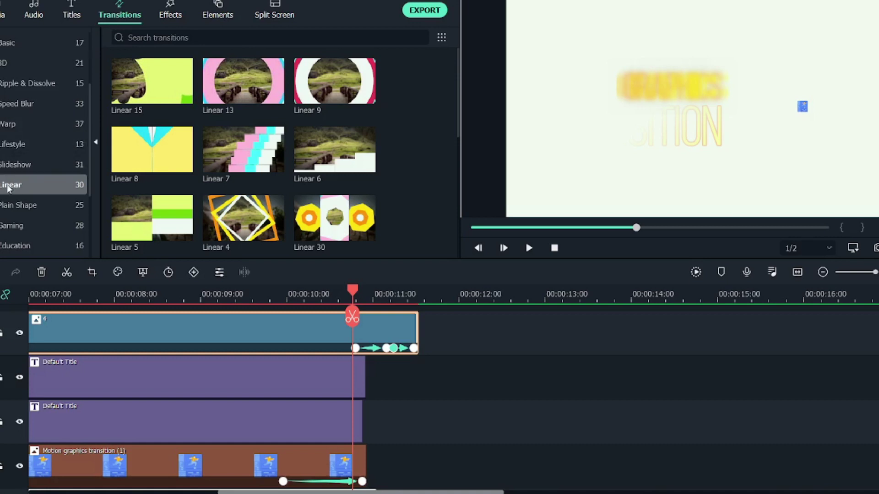
# - Browse the Linear transitions and return to the start of blue image 4 on the timeline
pyautogui.scroll(-5, 275, 136)
pyautogui.scroll(-4, 275, 139)
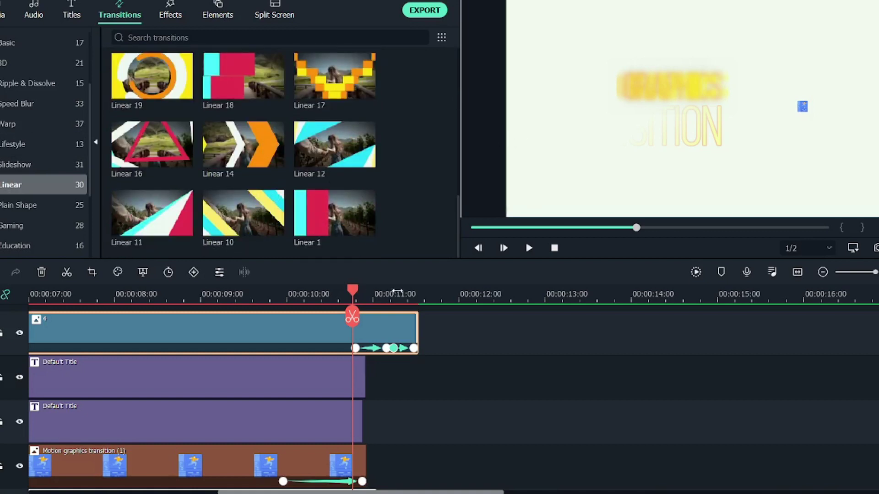
pyautogui.moveTo(394, 294); pyautogui.dragTo(334, 292)
pyautogui.moveTo(130, 298); pyautogui.dragTo(139, 297)
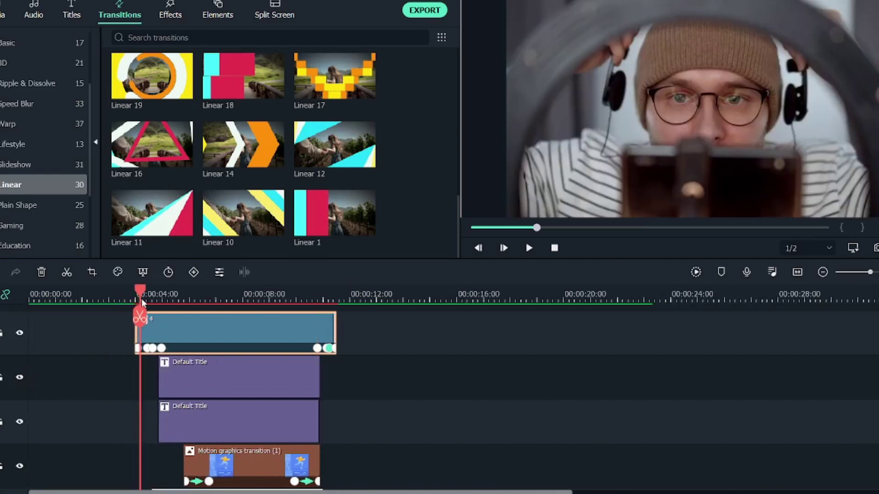